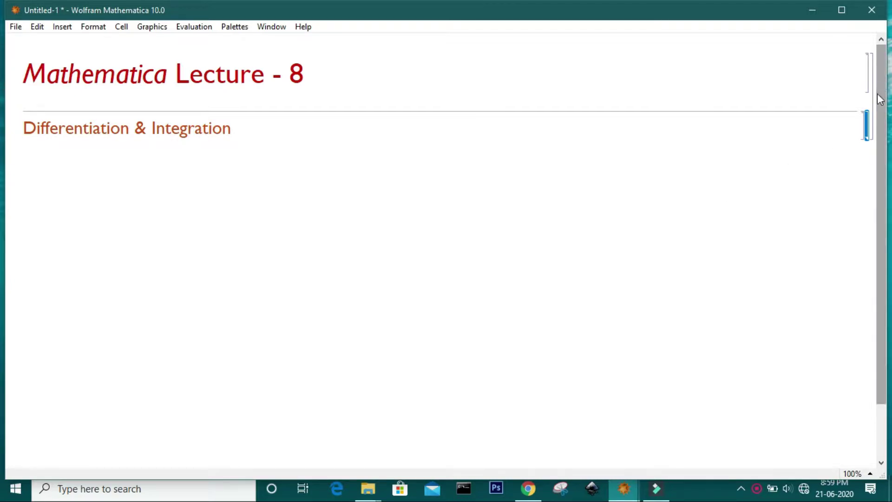
# Step: Add a Derivative subsection and start the definition f[x_] := in a new cell below
pyautogui.write('Derivative')
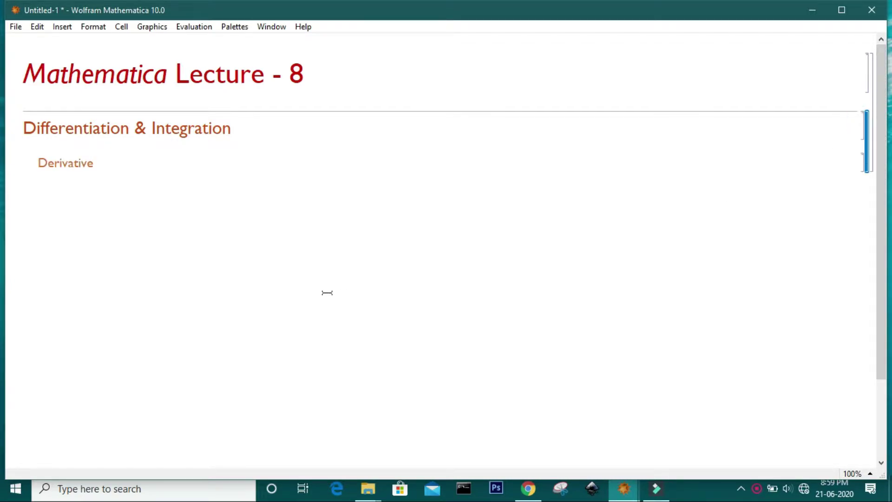
pyautogui.click(298, 213)
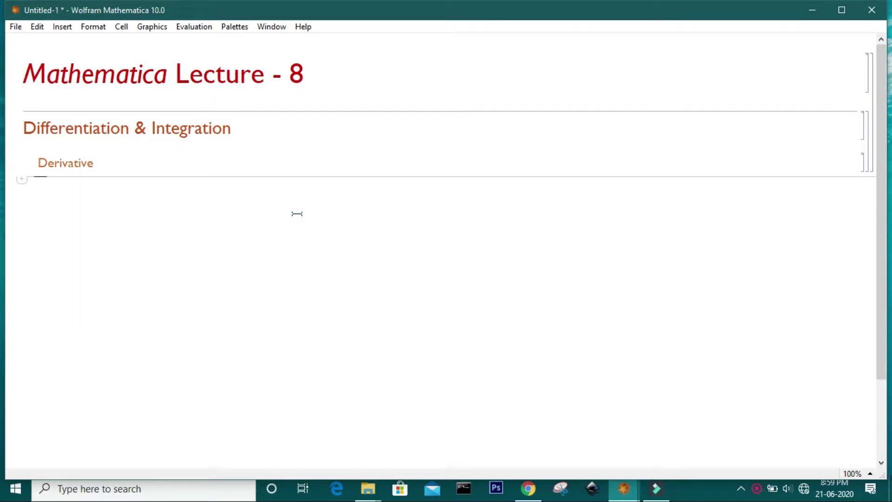
pyautogui.write('f[')
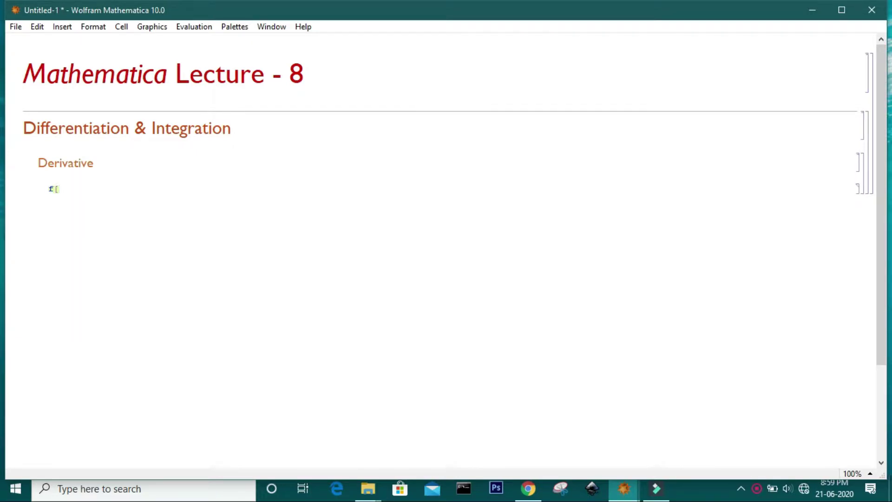
pyautogui.write('x_] :=')
# Step: Enter the fraction (x-1)^2/(x^2+1) as the body of f
pyautogui.hotkey('ctrl', '/')
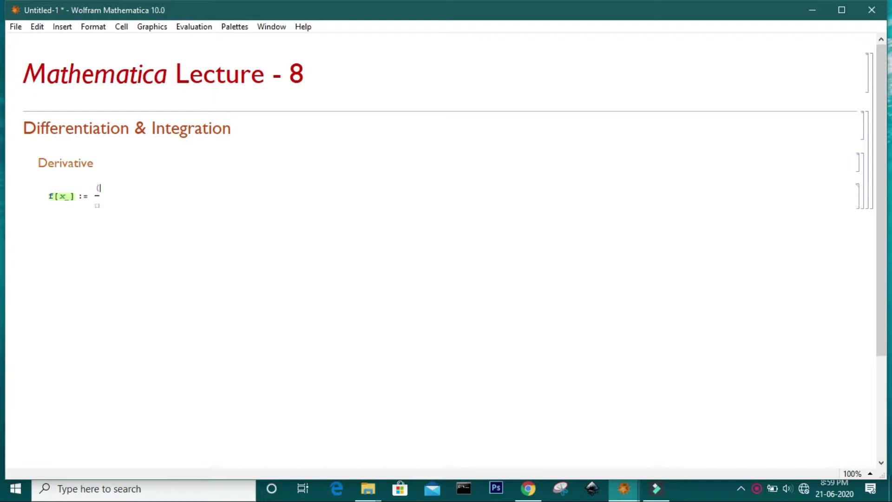
pyautogui.write('()x-1')
pyautogui.press('Right')
pyautogui.hotkey('ctrl', '6')
pyautogui.write('2')
pyautogui.press('Tab')
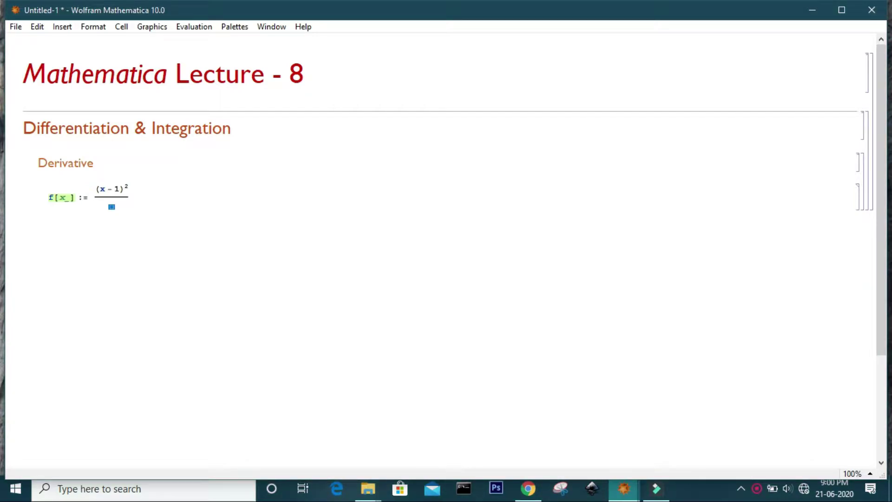
pyautogui.write('x')
pyautogui.hotkey('ctrl', '6')
pyautogui.write('2')
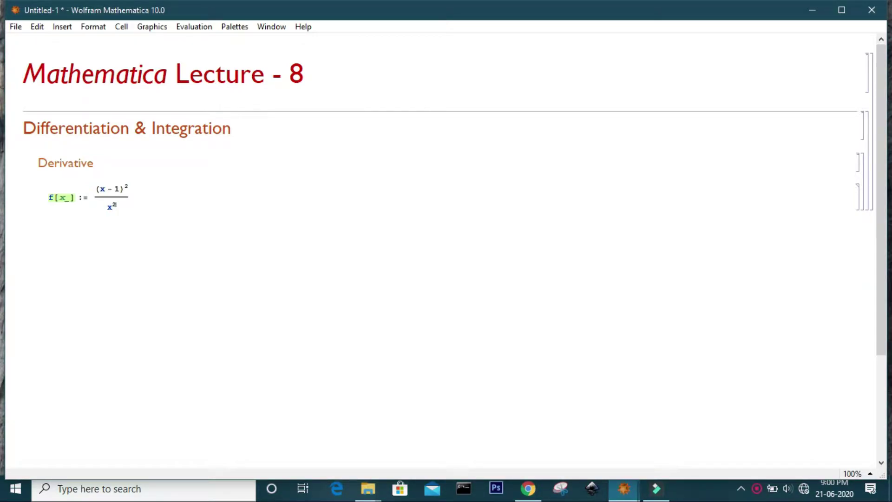
pyautogui.hotkey('ctrl', 'space')
pyautogui.write('+1')
# Step: Show the Basic Math Assistant palette's Calculus commands
pyautogui.click(236, 29)
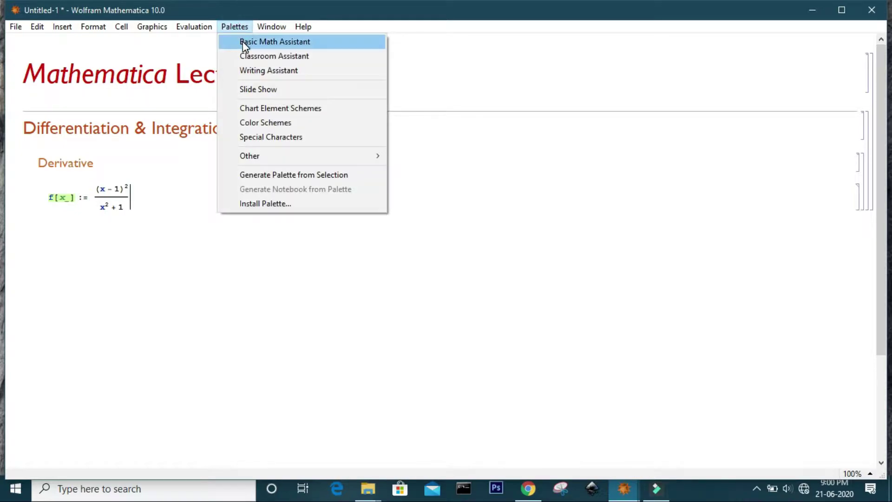
pyautogui.click(244, 44)
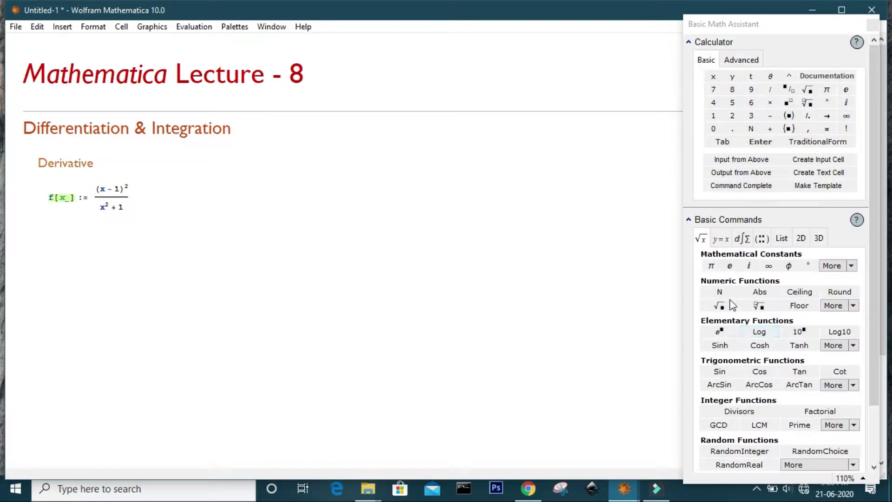
pyautogui.click(741, 238)
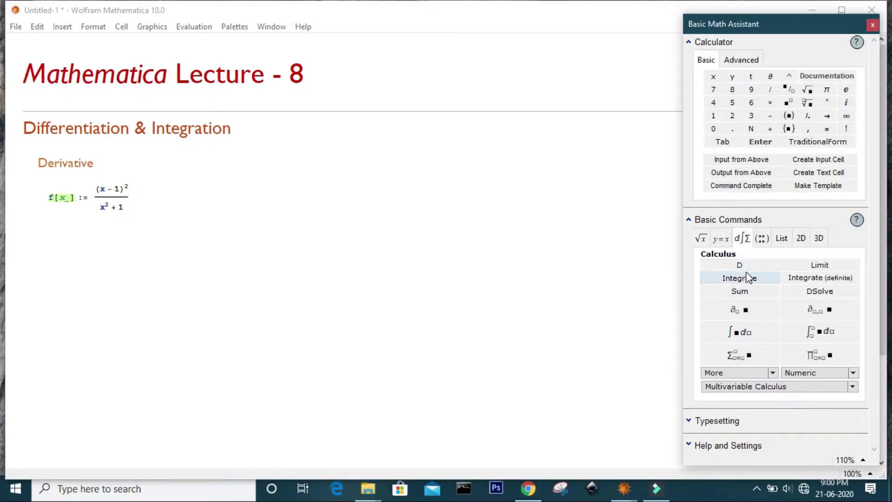
# Step: Compute the first derivative of f with both D[f[x], x] and f'[x]
pyautogui.click(110, 233)
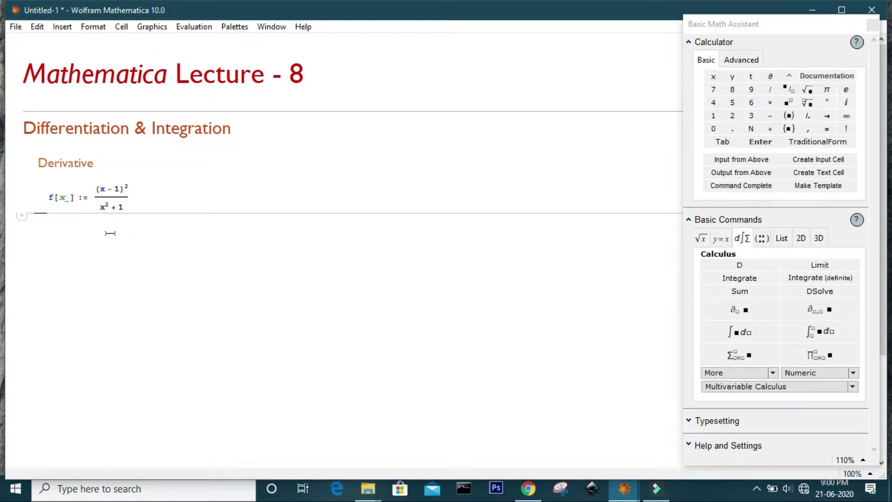
pyautogui.write('D[]')
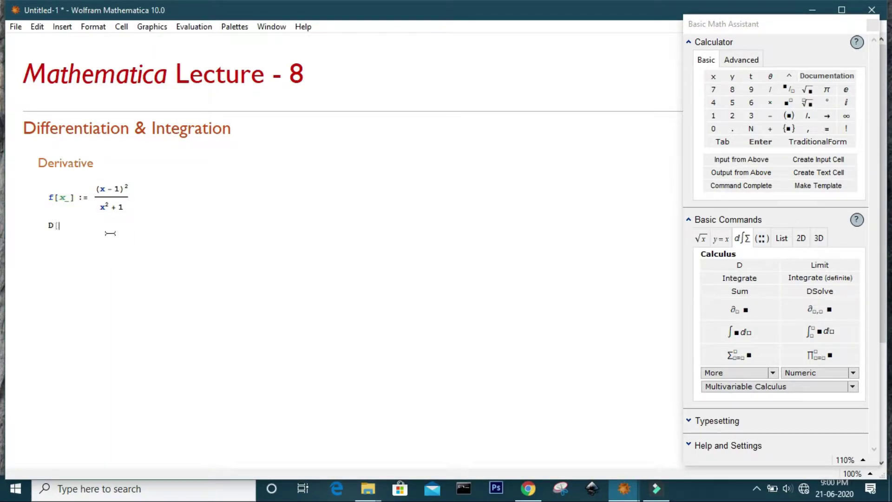
pyautogui.write('f[]')
pyautogui.write('x')
pyautogui.press('Right')
pyautogui.write(', x')
pyautogui.hotkey('shift', 'Return')
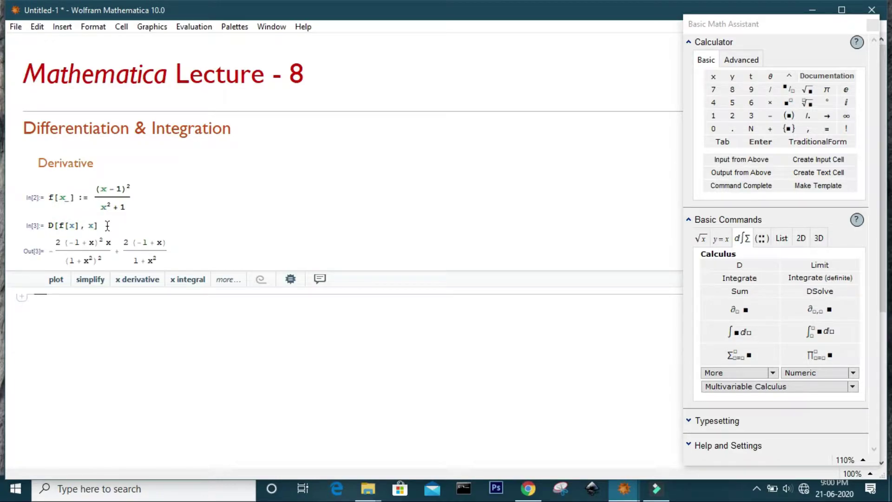
pyautogui.write('f')
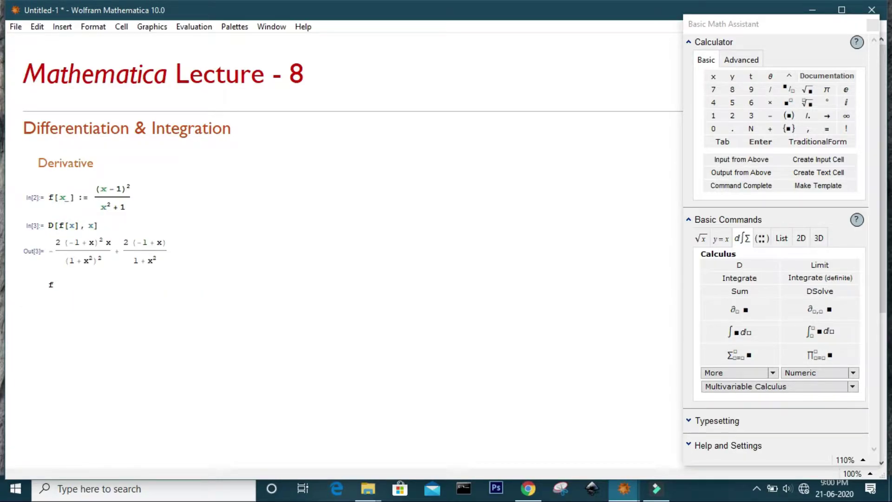
pyautogui.write("'[x")
pyautogui.hotkey('shift', 'Return')
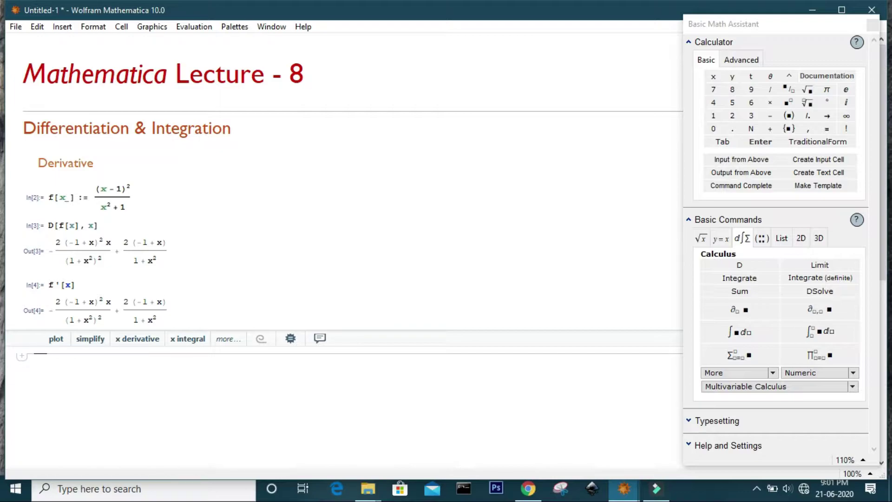
# Step: Evaluate Simplify[%4] and maximize the notebook window
pyautogui.write('Simply')
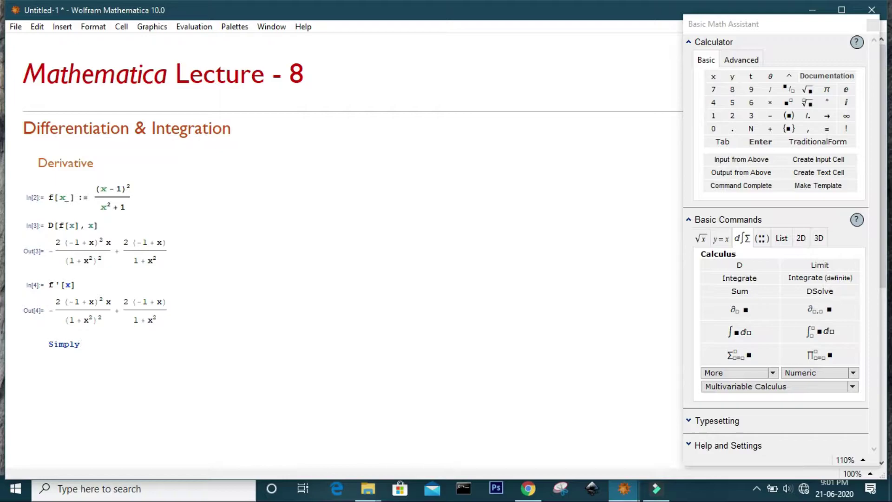
pyautogui.press('BackSpace')
pyautogui.write('i')
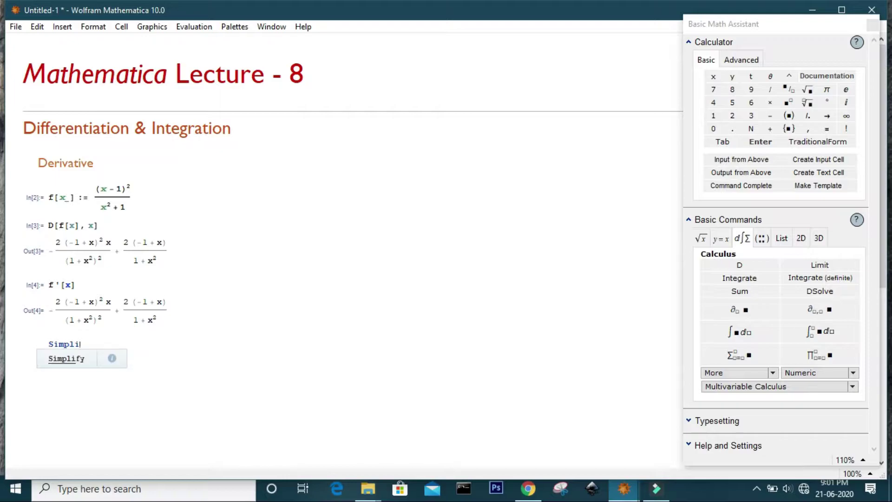
pyautogui.press('Return')
pyautogui.write('[')
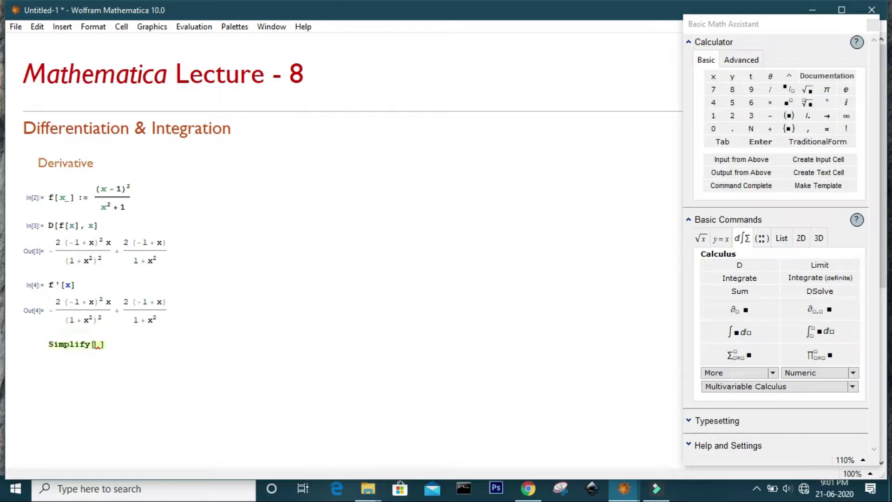
pyautogui.write('%4')
pyautogui.hotkey('shift', 'Return')
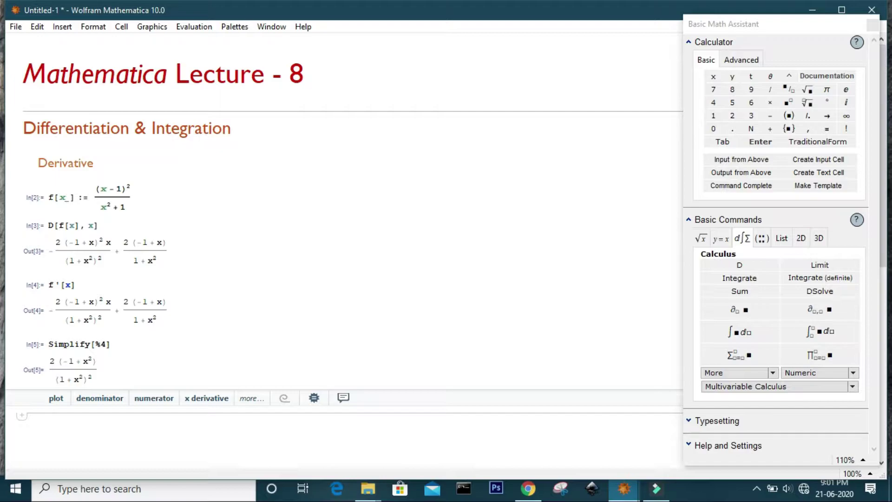
pyautogui.press('super+Up')
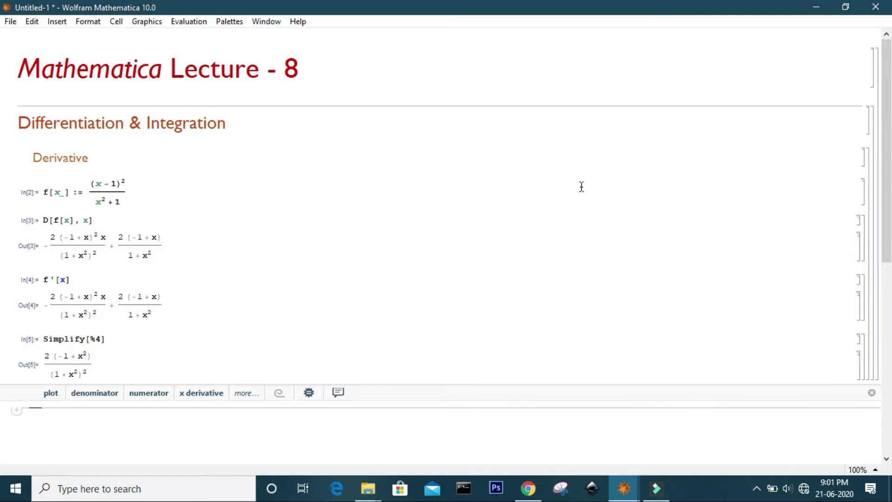
# Step: Evaluate f''[x], then apply FullSimplify to the pasted Out[6] result, giving -4x(-3 + x^2)/(1 + x^2)^3
pyautogui.write("f''[]")
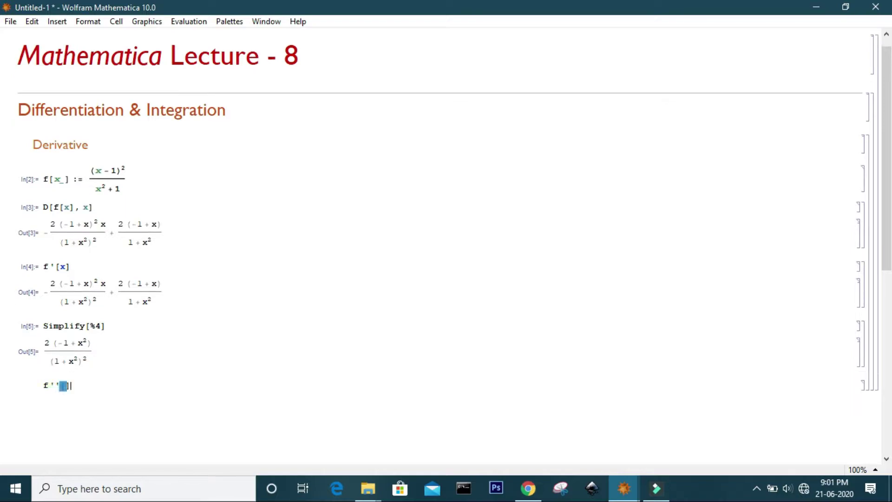
pyautogui.write('x')
pyautogui.hotkey('shift', 'Return')
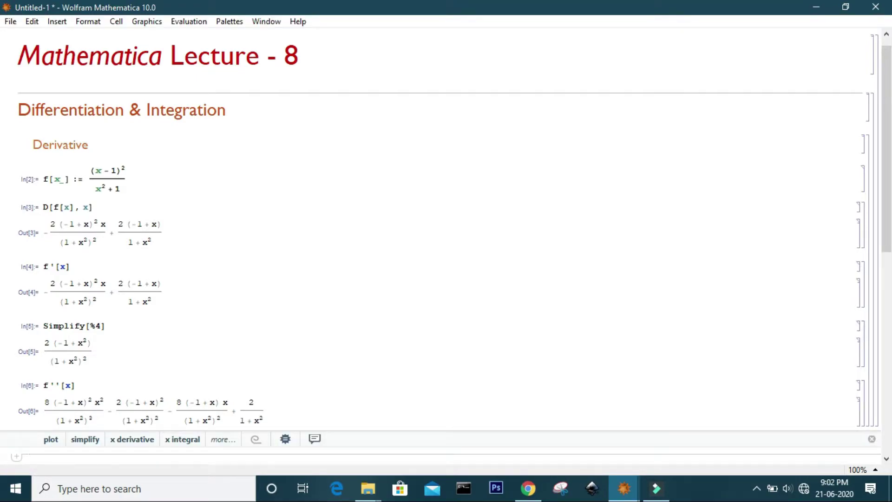
pyautogui.write('F')
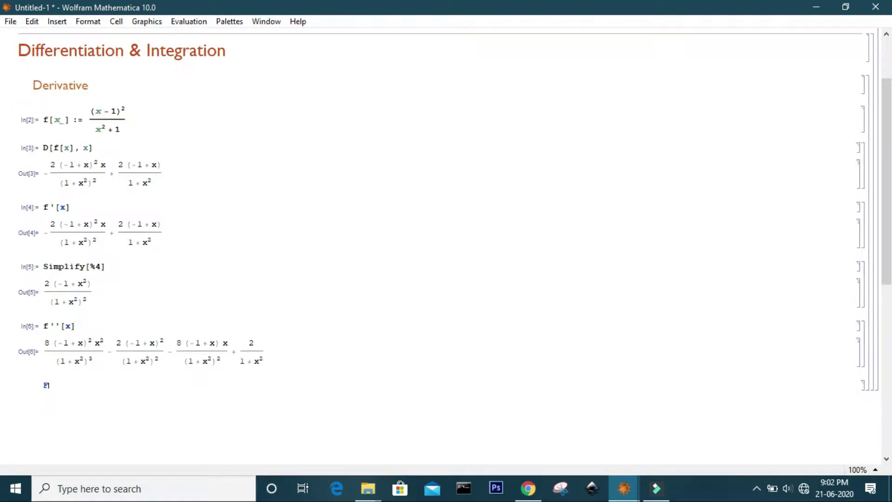
pyautogui.write('ullSim')
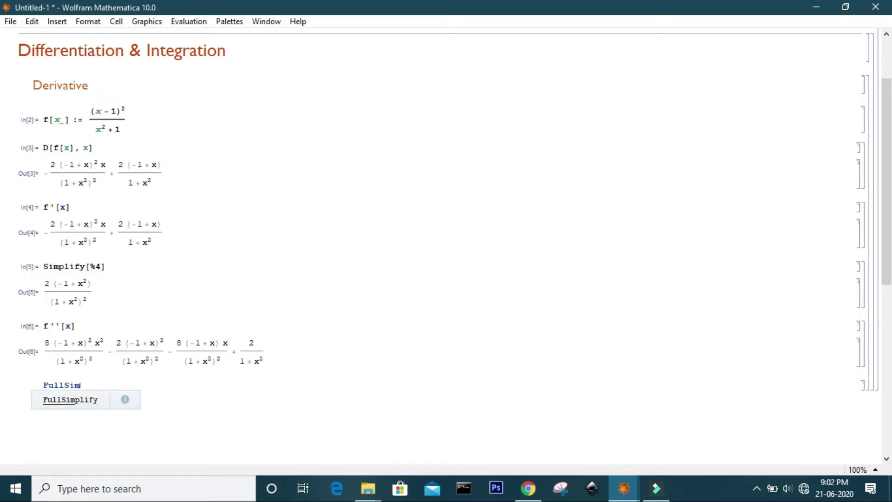
pyautogui.press('Return')
pyautogui.write('[')
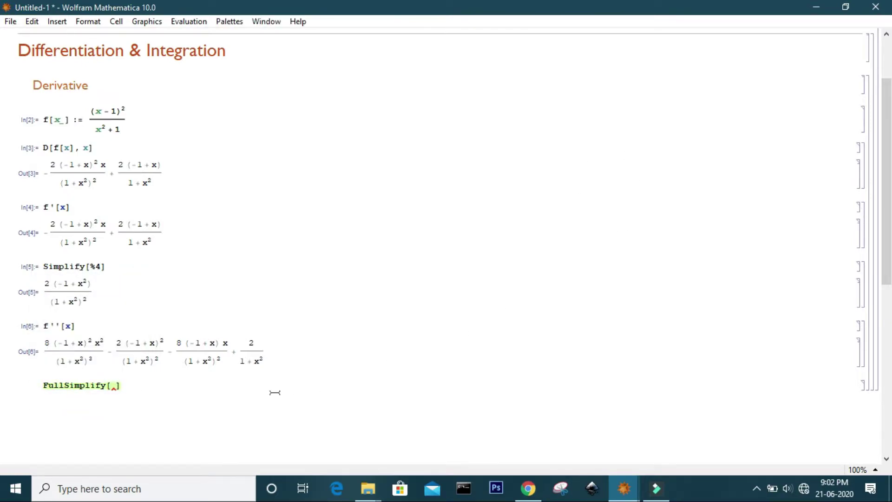
pyautogui.moveTo(275, 356); pyautogui.dragTo(49, 351)
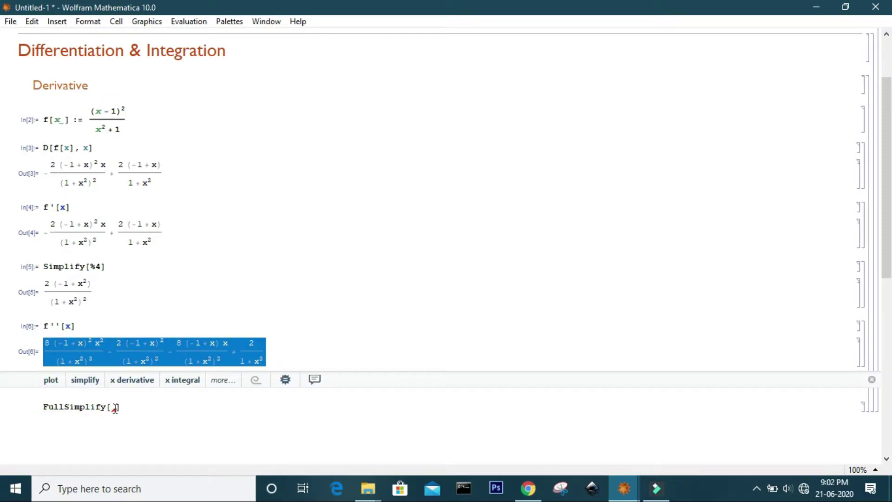
pyautogui.click(114, 407)
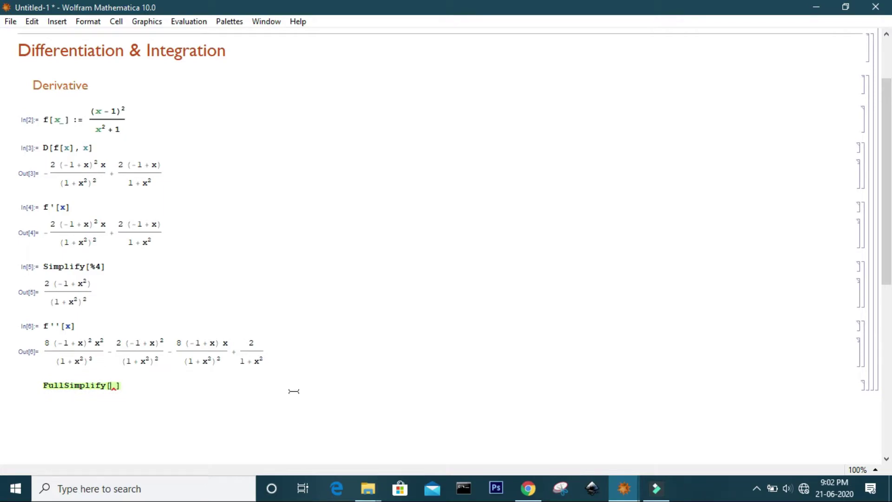
pyautogui.hotkey('ctrl', 'v')
pyautogui.hotkey('shift', 'Return')
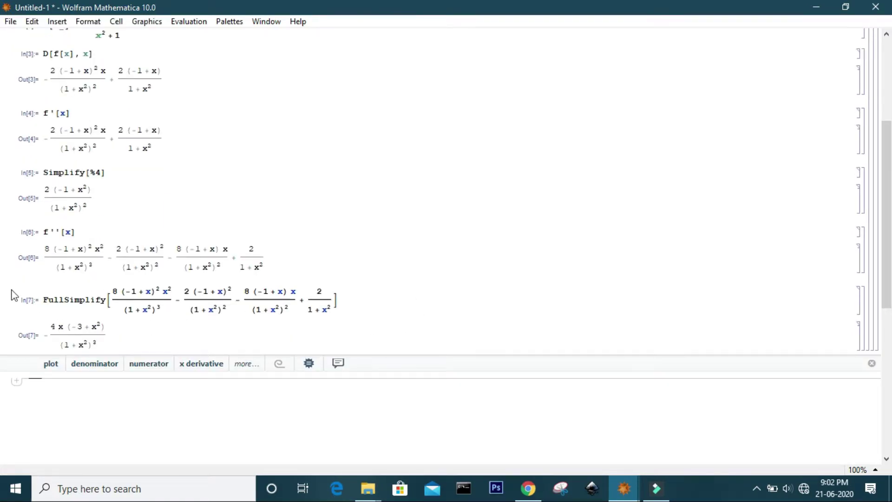
pyautogui.click(156, 397)
# Step: Evaluate f'[0.5] = -0.96 and f''[0.5] = 2.816
pyautogui.write("f'[]")
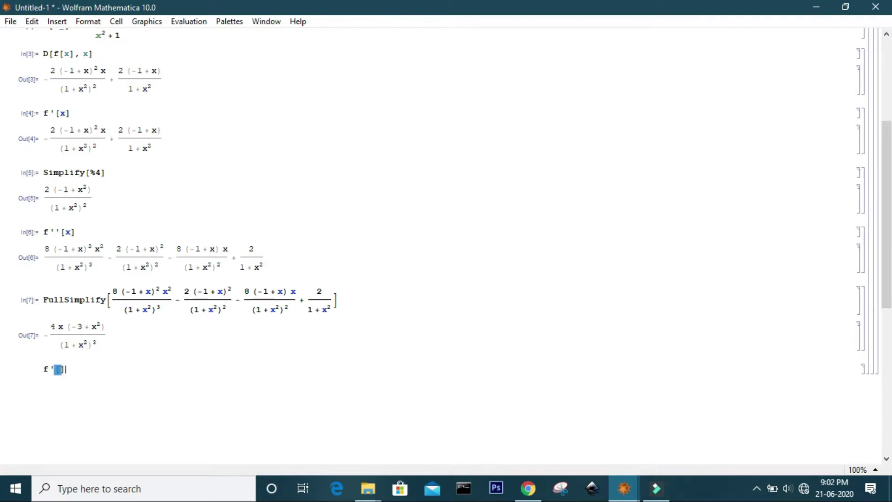
pyautogui.click(59, 369)
pyautogui.write('0.5')
pyautogui.hotkey('shift', 'Return')
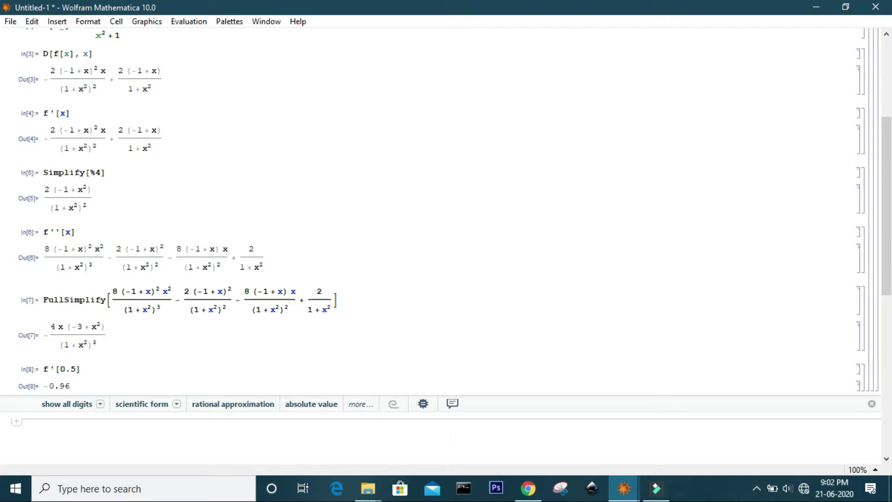
pyautogui.write("f'")
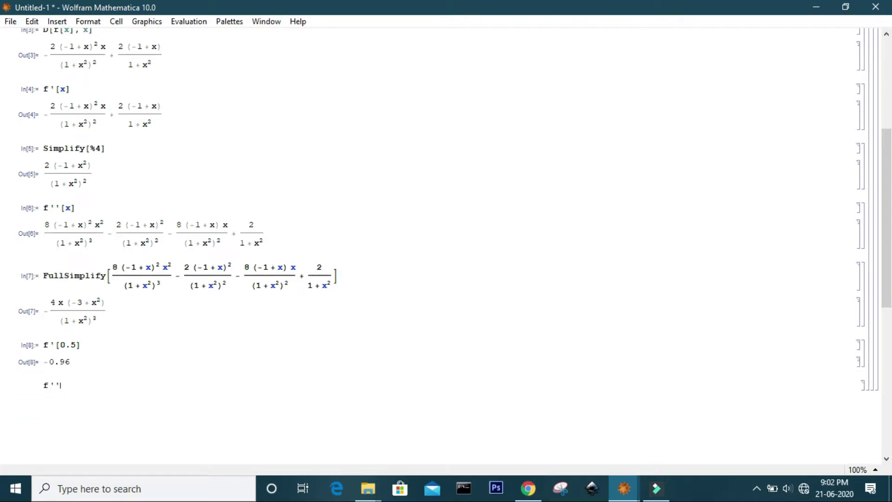
pyautogui.write("'[0.5")
pyautogui.hotkey('shift', 'Return')
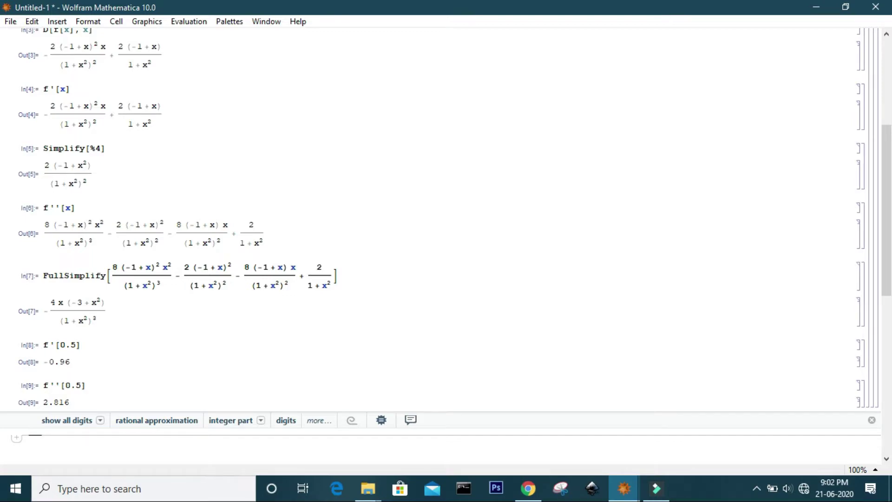
# Step: Plot {f[x], f''[x], f'''[x]} over x from -10 to 10 with PlotLegends -> "Expressions"
pyautogui.write('Plot')
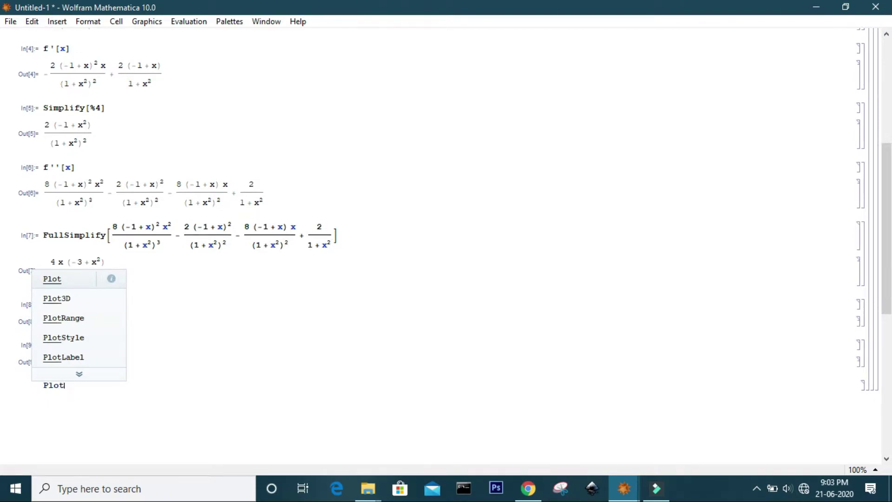
pyautogui.press('Return')
pyautogui.write('{}')
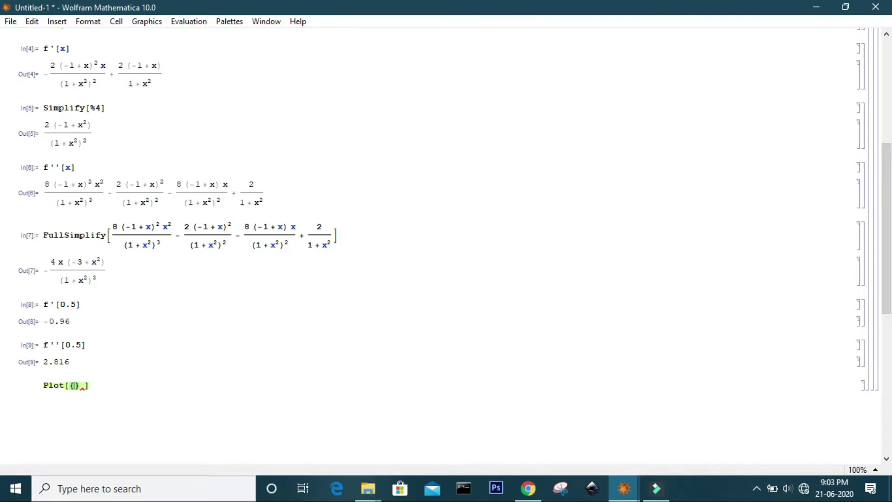
pyautogui.press('Left')
pyautogui.write("f[x], f''[x], f'''[x]}, {x, -10, 10},")
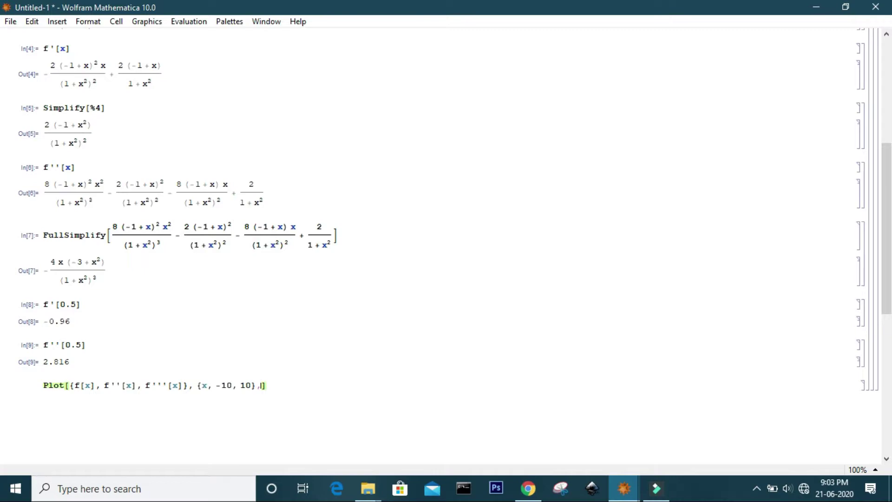
pyautogui.write(' Plot')
pyautogui.write('Len')
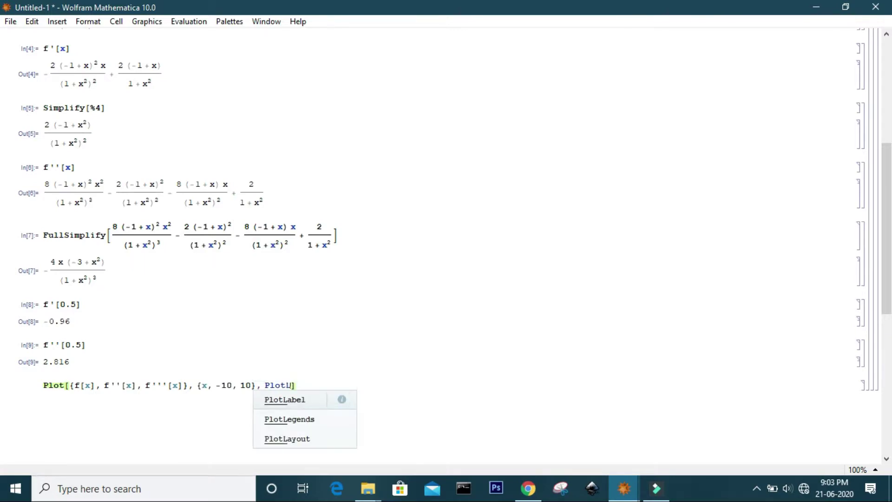
pyautogui.press('BackSpace')
pyautogui.write('g')
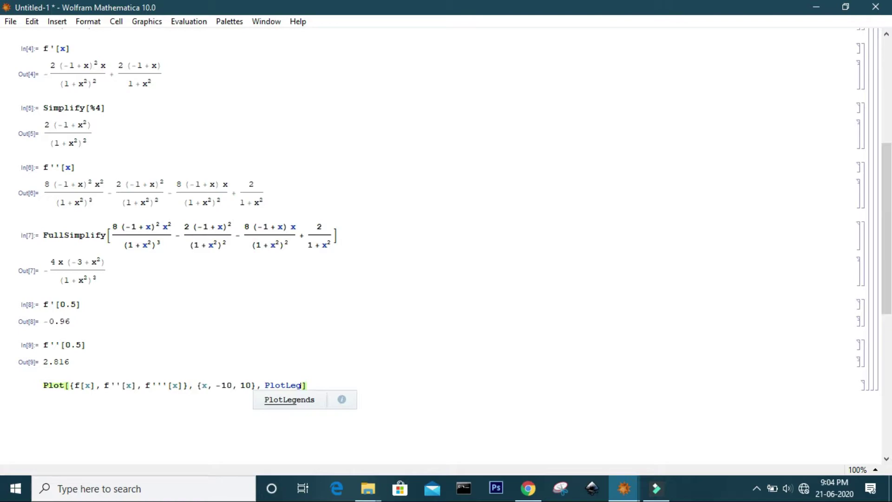
pyautogui.press('Return')
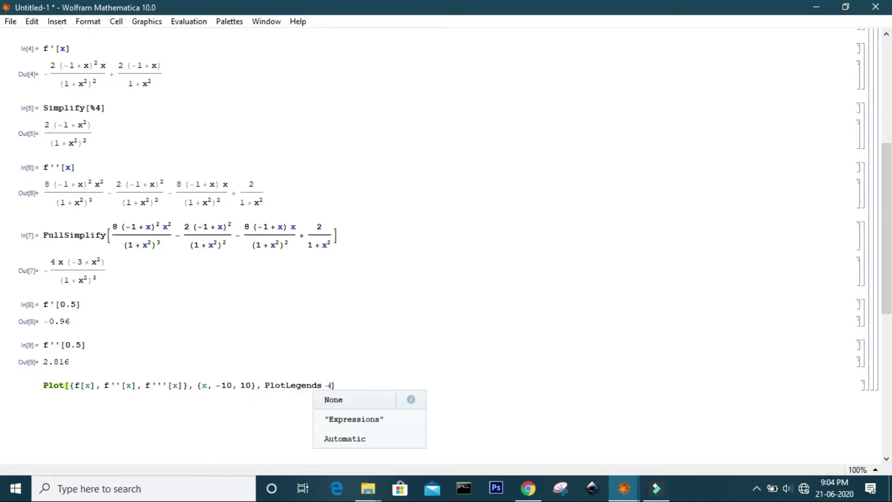
pyautogui.press('Down')
pyautogui.press('Return')
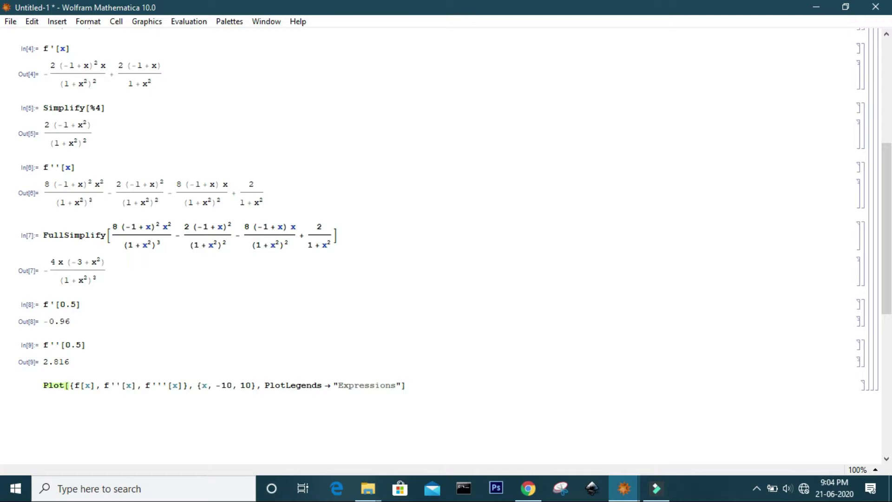
pyautogui.hotkey('shift', 'Return')
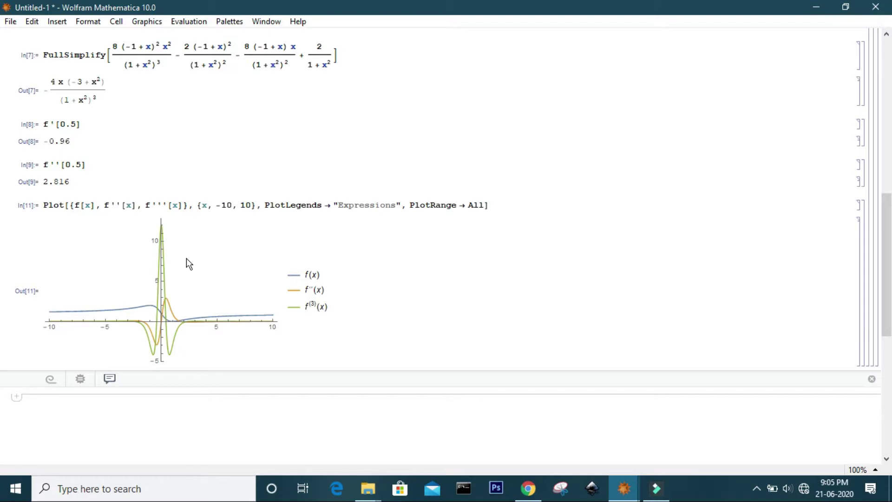
# Step: Evaluate the tenth derivative D[f[x], {x, 10}]
pyautogui.write('D[]')
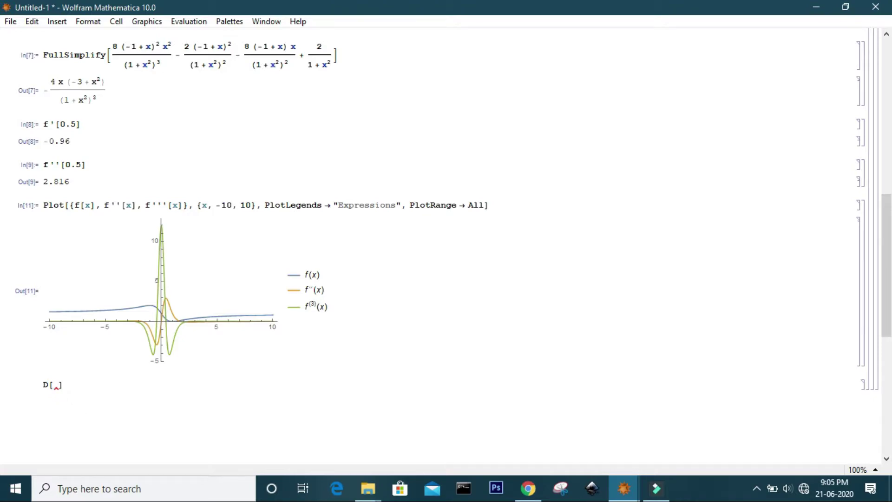
pyautogui.press('Left')
pyautogui.write('f[x], {x, 10')
pyautogui.scroll(-3, 185, 279)
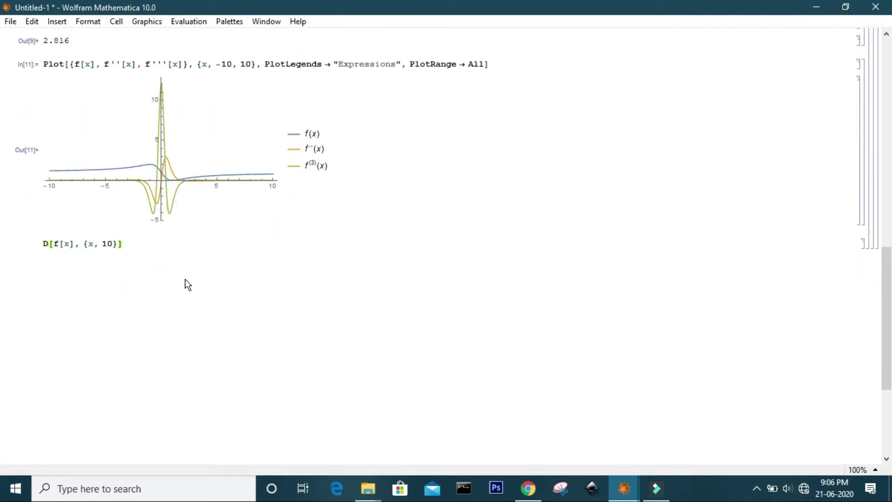
pyautogui.hotkey('shift', 'Return')
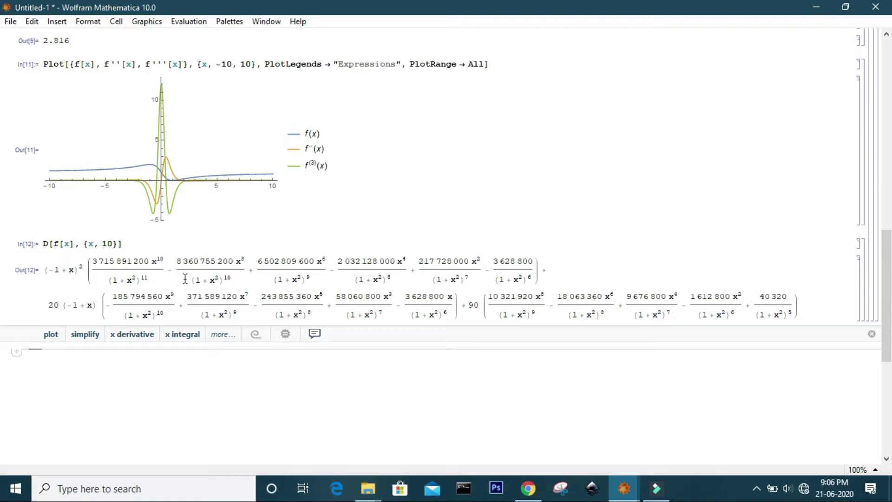
# Step: Apply FullSimplify[%] to the tenth derivative
pyautogui.write('Fu;;')
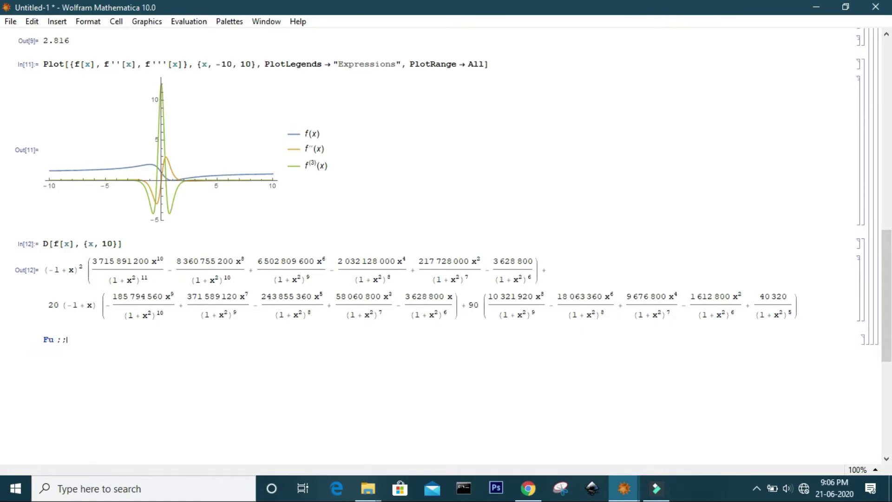
pyautogui.write('ll')
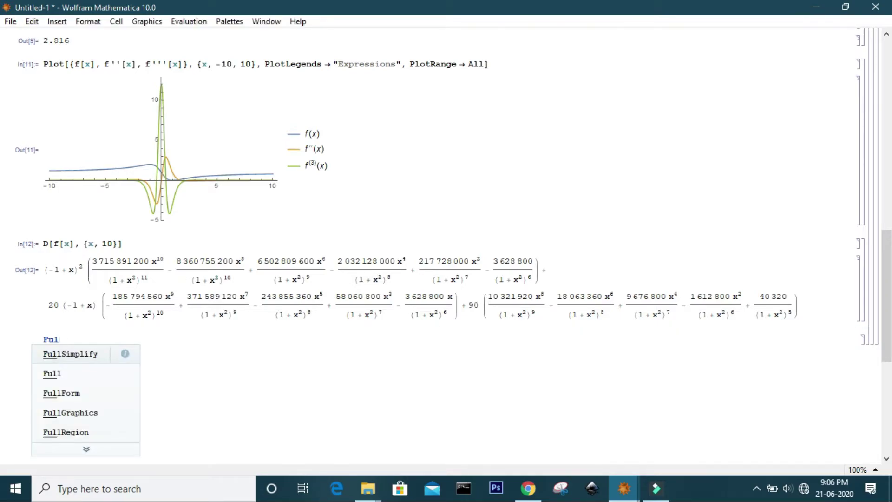
pyautogui.press('Return')
pyautogui.write('[')
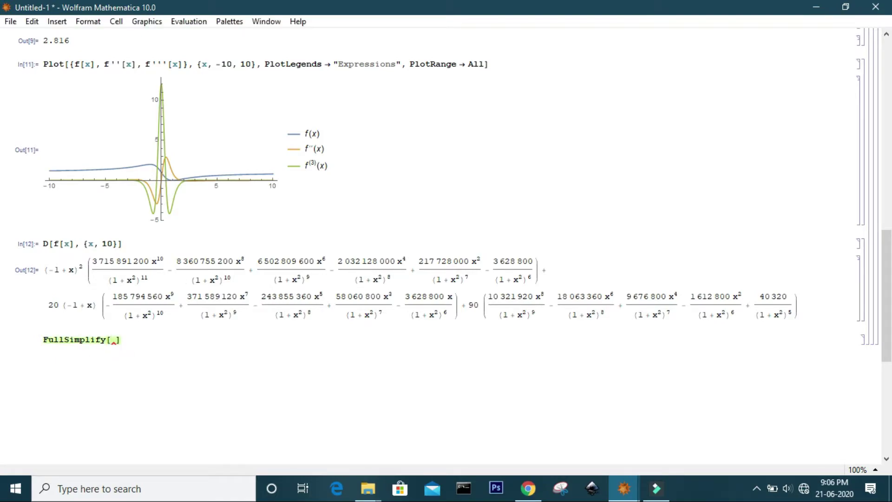
pyautogui.write('%')
pyautogui.hotkey('shift', 'Return')
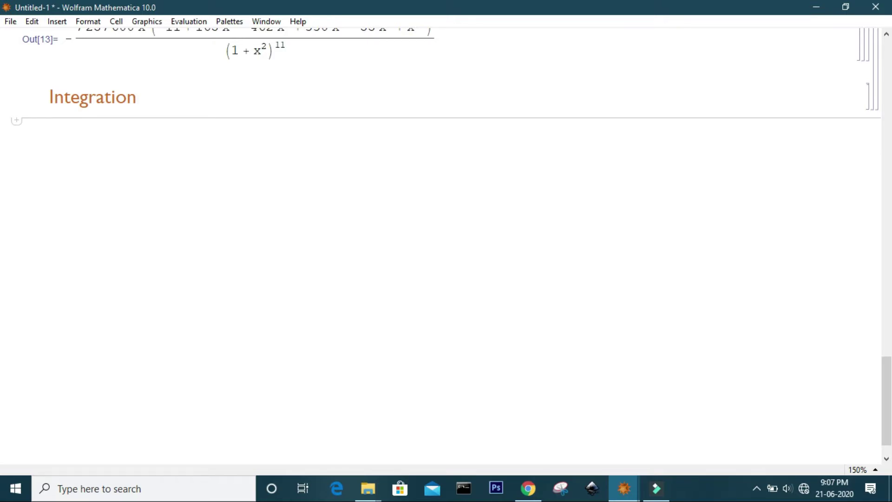
# Step: Define g[x_] := x^2 + x^3
pyautogui.write('g[x')
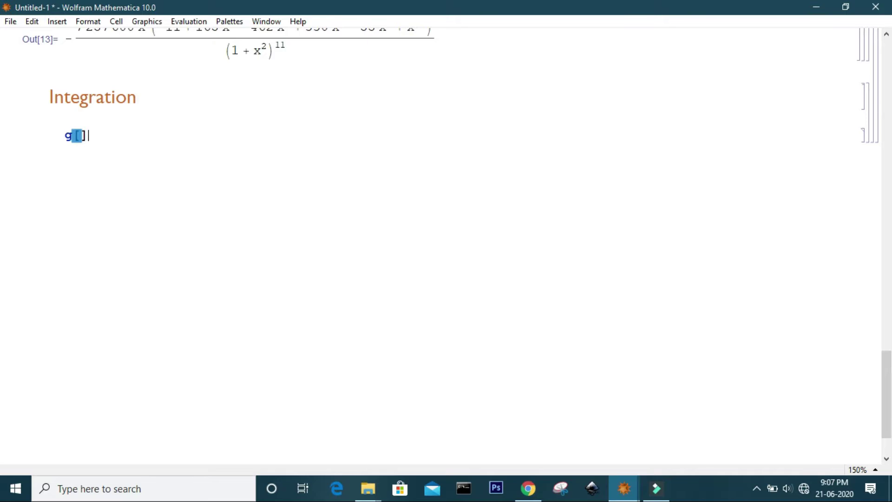
pyautogui.write('_] =')
pyautogui.press('BackSpace')
pyautogui.write(':= ')
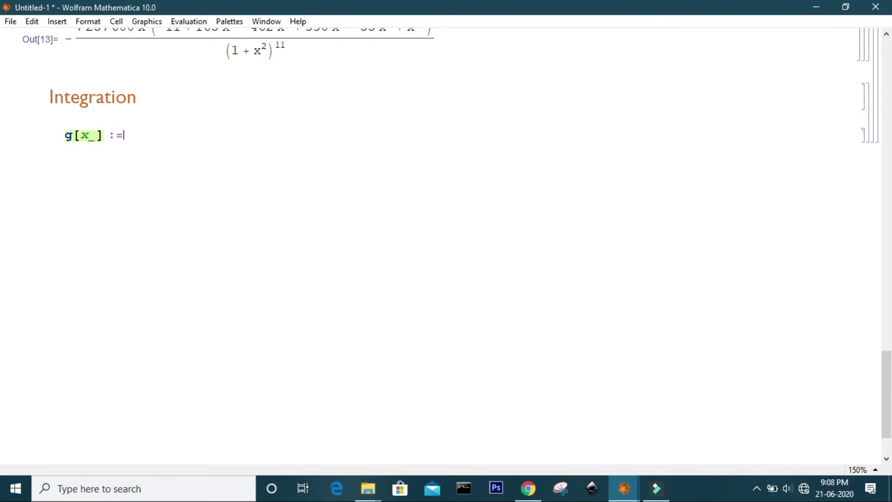
pyautogui.write('x')
pyautogui.write('^2')
pyautogui.press('Right')
pyautogui.write('+x^3')
pyautogui.hotkey('shift', 'Return')
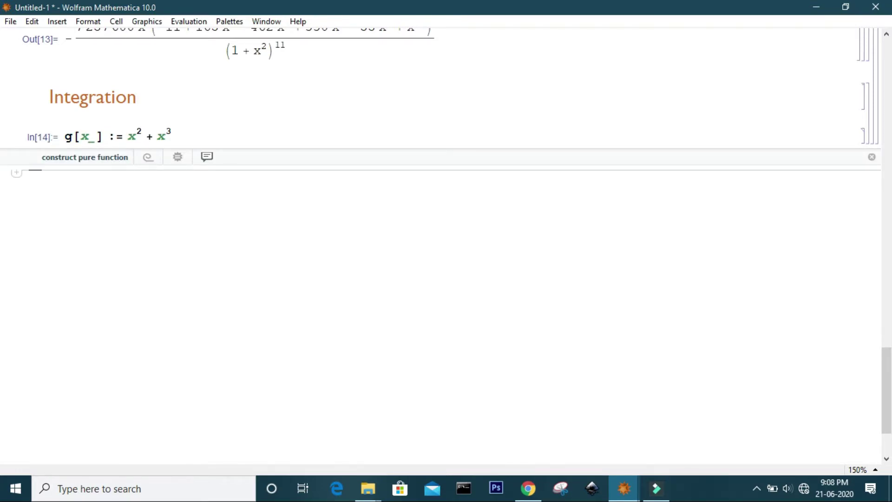
# Step: Evaluate Integrate[g[x], x], giving x^3/3 + x^4/4
pyautogui.write('Integrat')
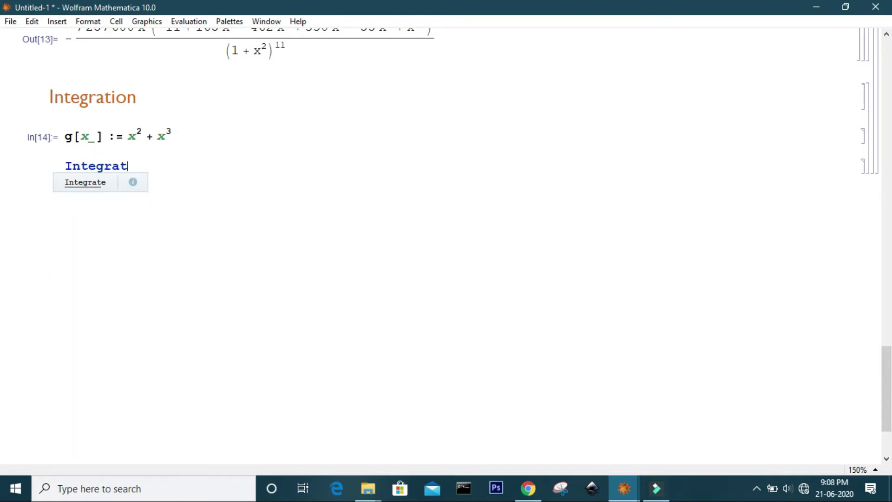
pyautogui.write('e[]')
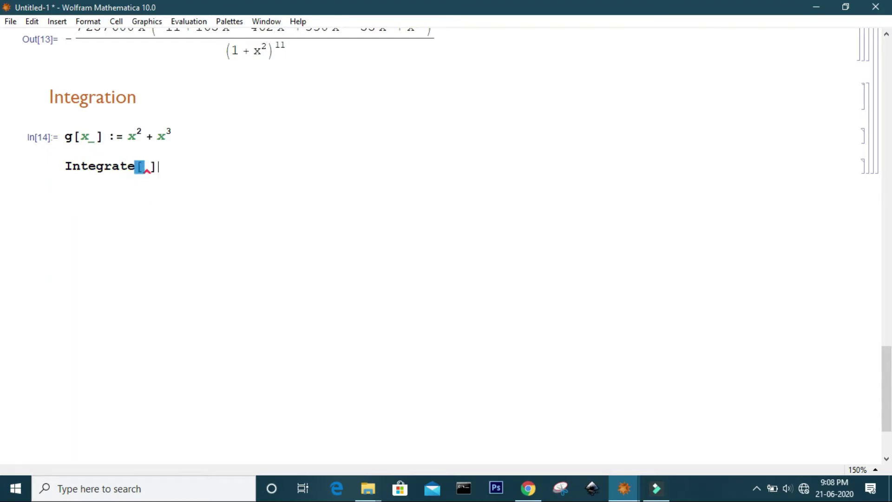
pyautogui.click(144, 167)
pyautogui.write('g[],')
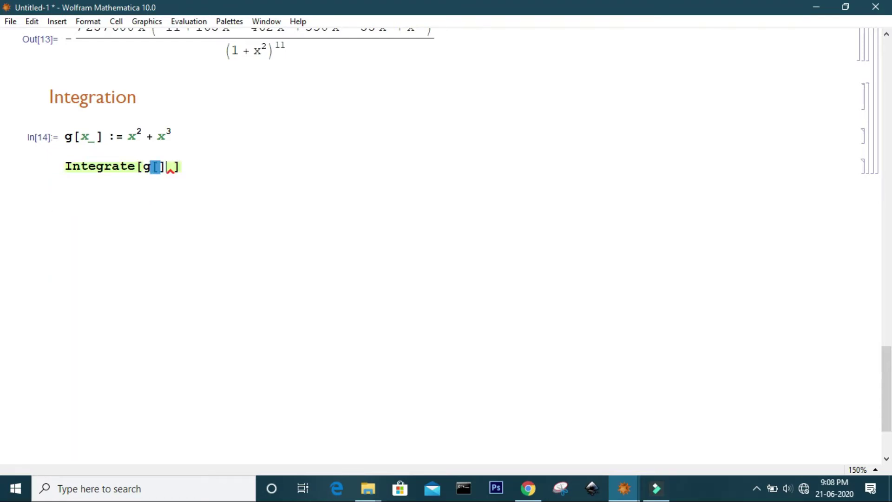
pyautogui.press('Left')
pyautogui.press('Left')
pyautogui.write('x')
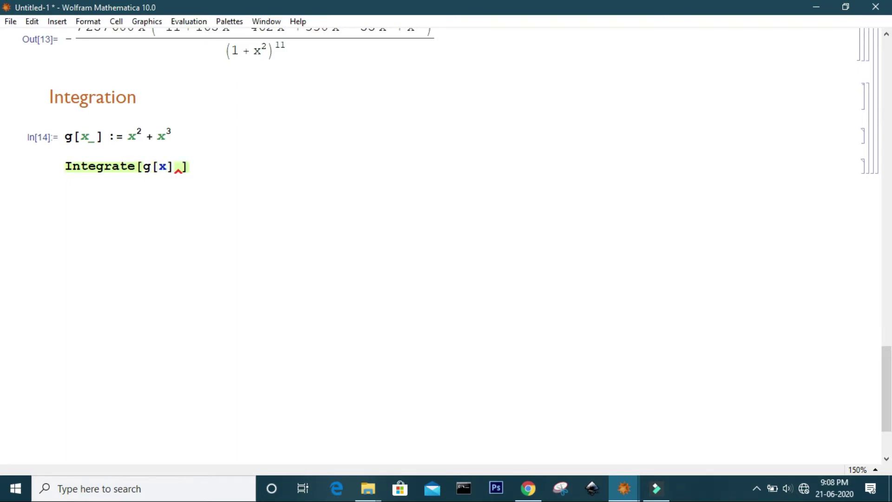
pyautogui.press('Right')
pyautogui.press('Right')
pyautogui.write('x')
pyautogui.hotkey('shift', 'Return')
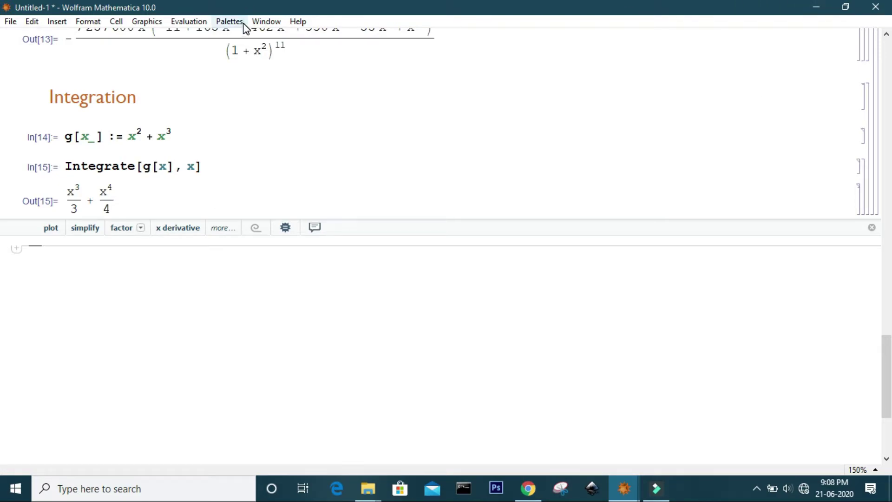
# Step: Show the Basic Math Assistant's calculus commands and scroll down to the filled plot of g
pyautogui.click(259, 22)
pyautogui.press('Escape')
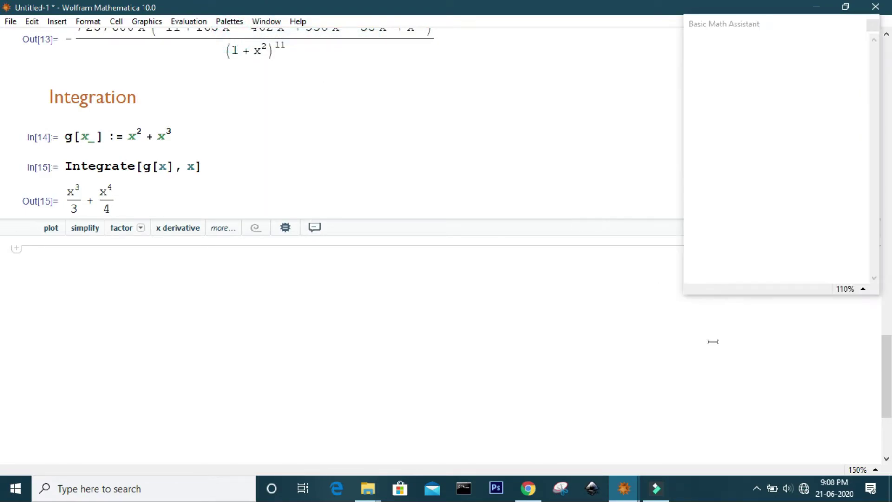
pyautogui.click(744, 238)
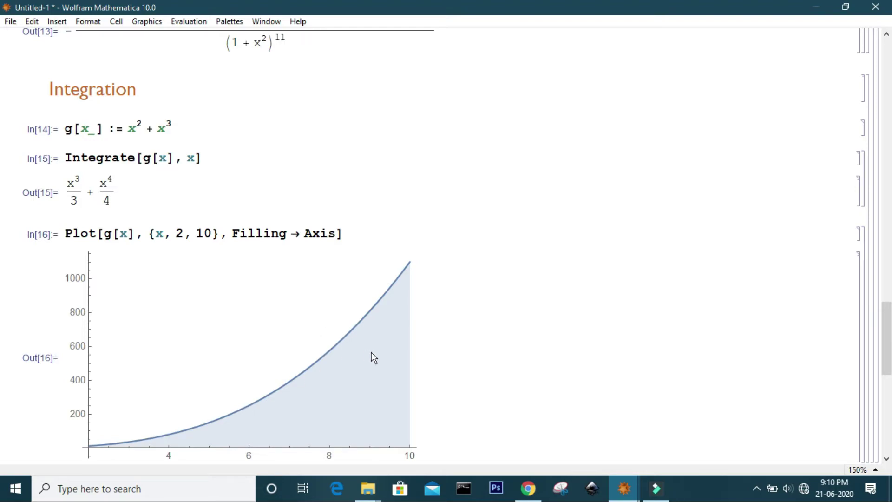
pyautogui.scroll(-6, 415, 324)
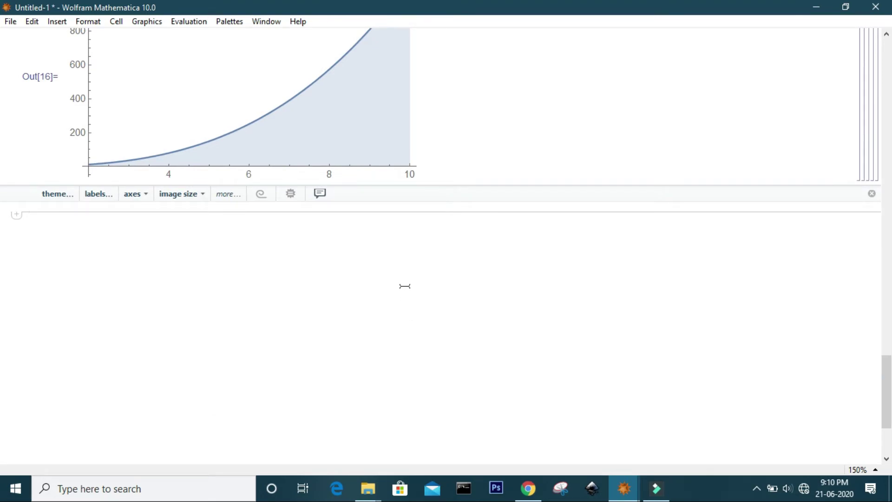
# Step: Evaluate Integrate[g[x], {x, 2, 10}] below the plot, giving 8480/3
pyautogui.click(69, 230)
pyautogui.write('In')
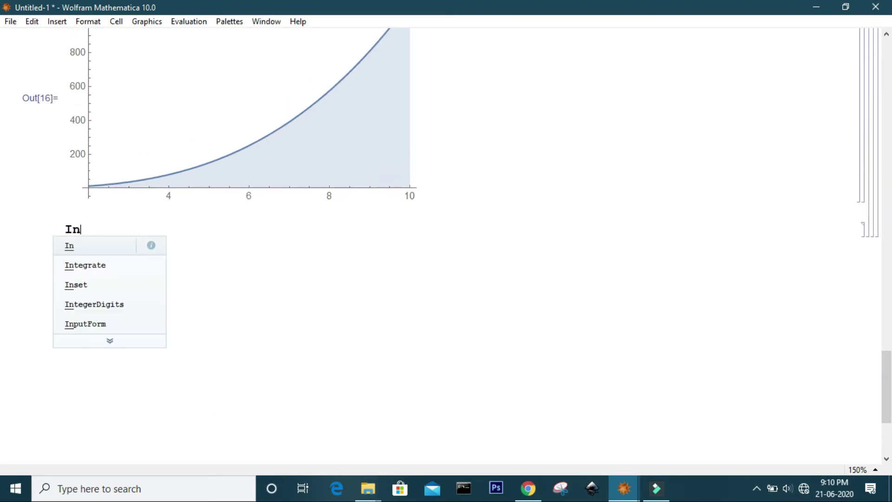
pyautogui.press('Down')
pyautogui.press('Return')
pyautogui.write('[g[')
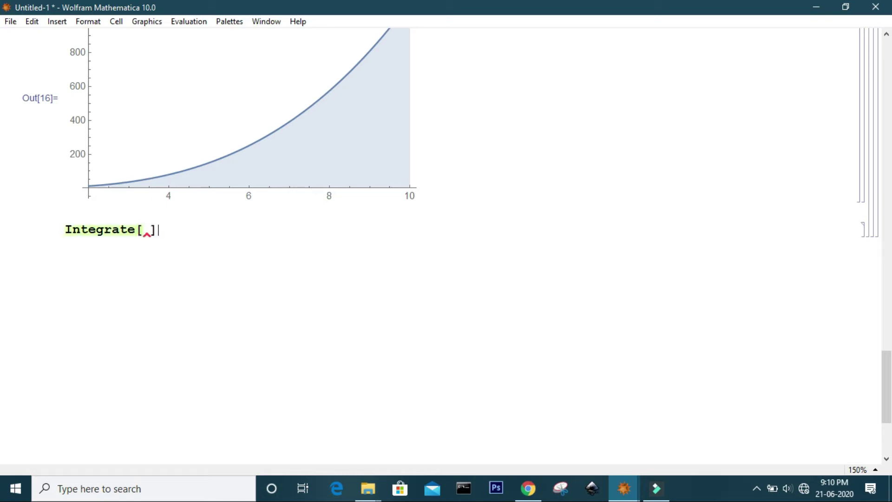
pyautogui.write('x], ')
pyautogui.write('{x')
pyautogui.write(', 2')
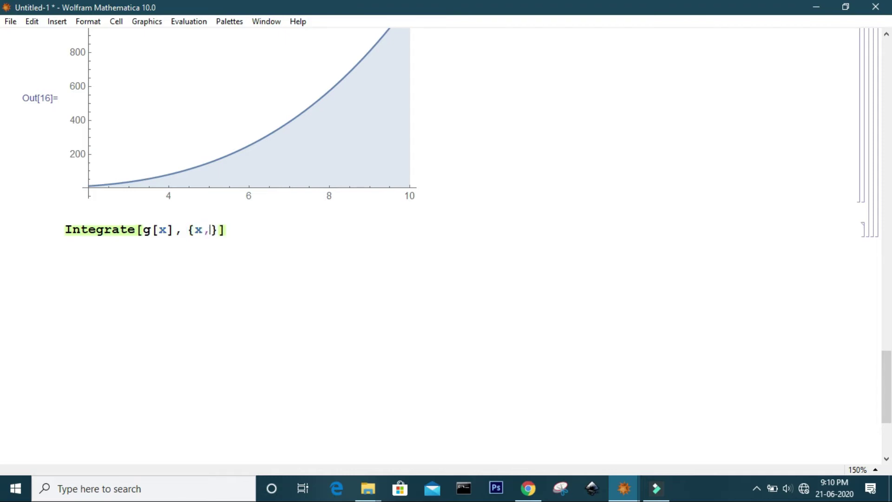
pyautogui.write(', 10')
pyautogui.hotkey('shift', 'Return')
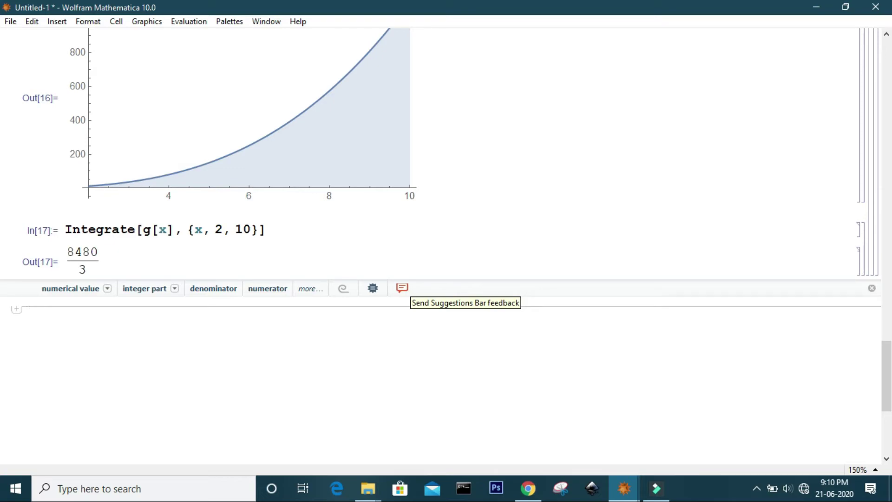
# Step: Insert a nested double indefinite integral template from the Basic Math Assistant's Calculus tab
pyautogui.click(232, 21)
pyautogui.click(242, 33)
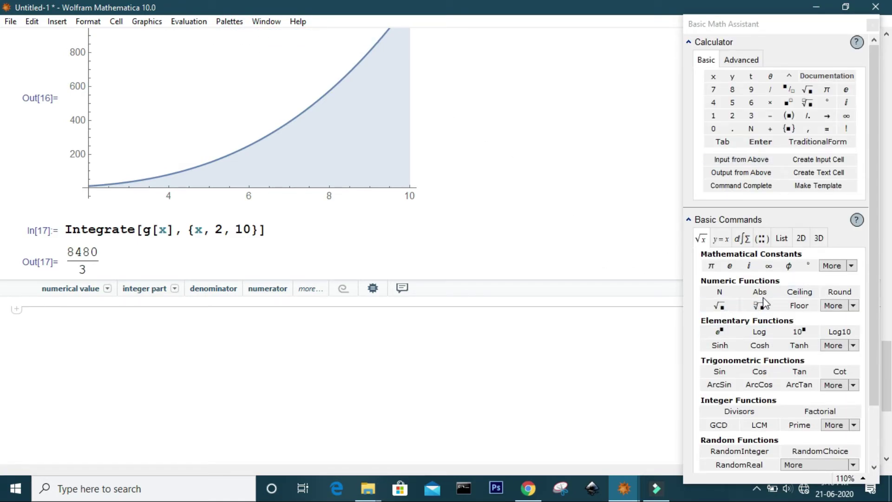
pyautogui.click(742, 238)
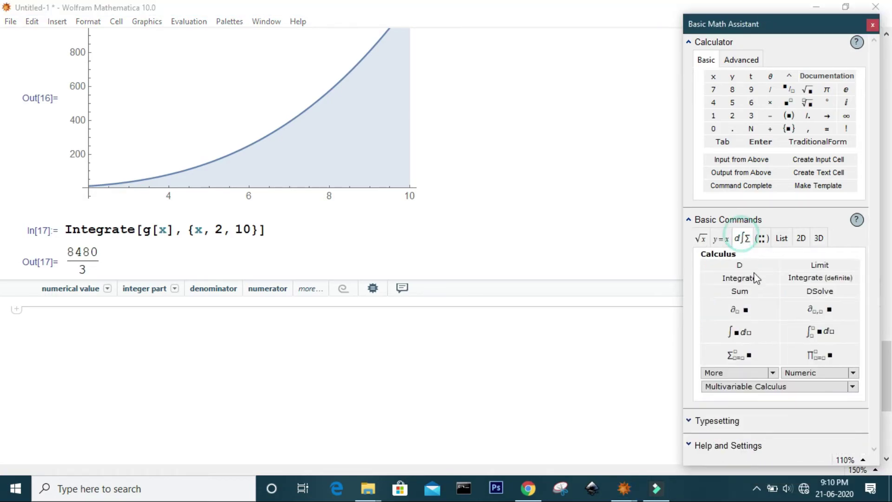
pyautogui.click(742, 333)
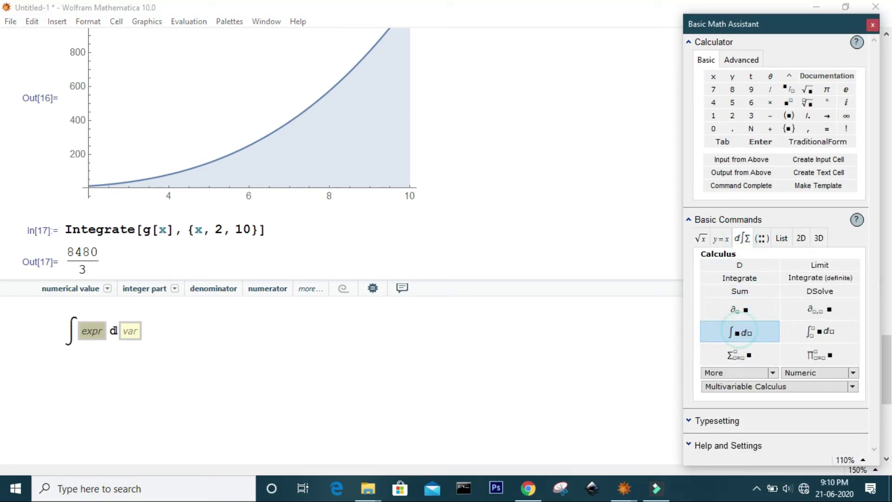
pyautogui.click(96, 307)
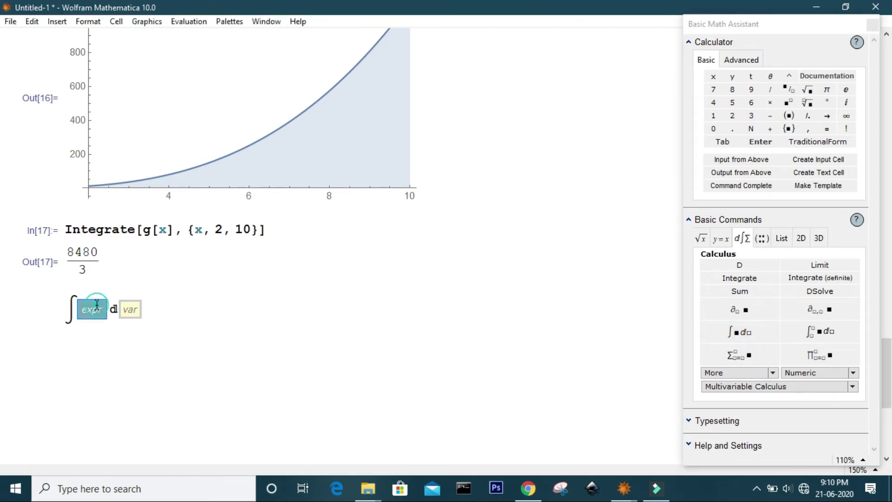
pyautogui.click(746, 333)
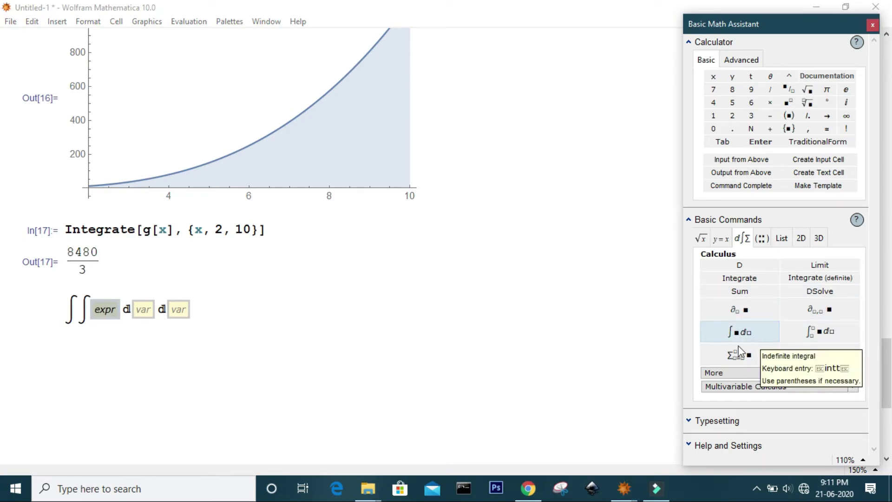
# Step: Enter Sin[x y] as the integrand
pyautogui.click(98, 316)
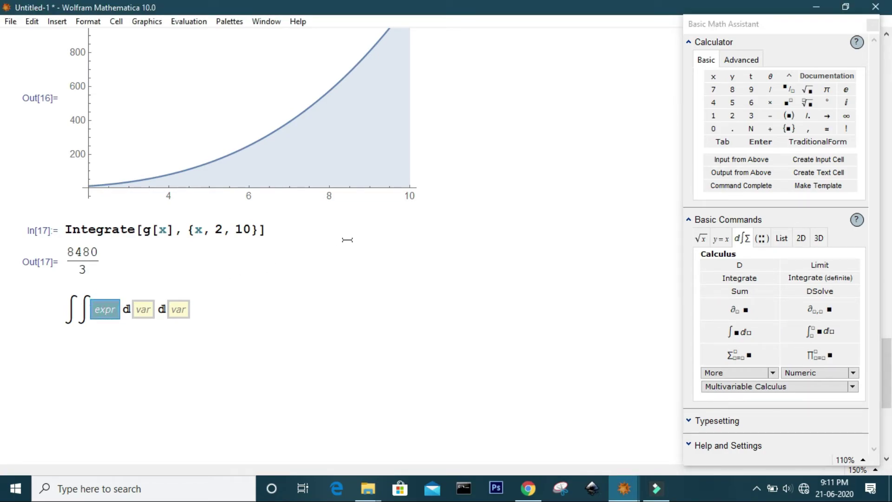
pyautogui.write('Si')
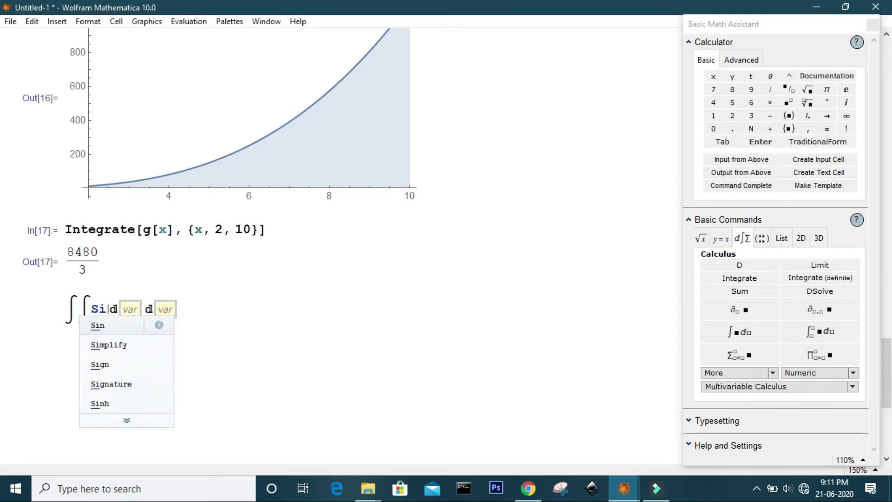
pyautogui.press('Return')
pyautogui.write('[')
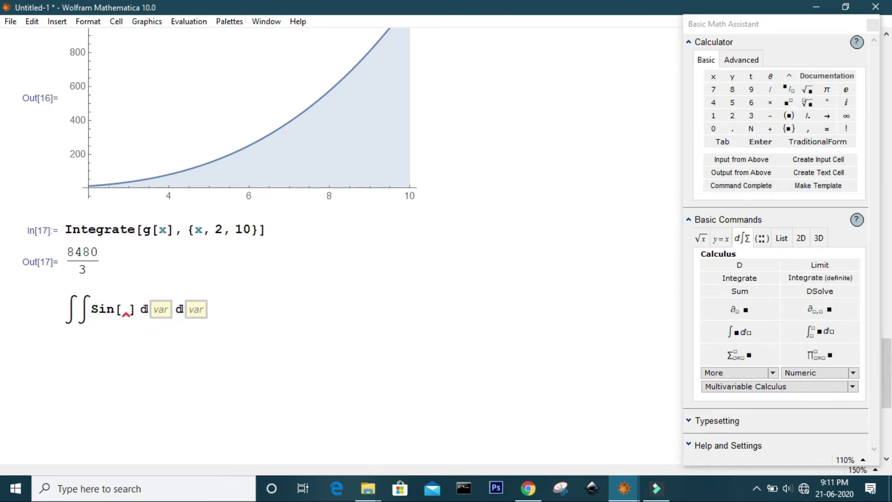
pyautogui.write('x y')
pyautogui.press('Right')
pyautogui.press('Right')
pyautogui.press('Right')
pyautogui.press('Right')
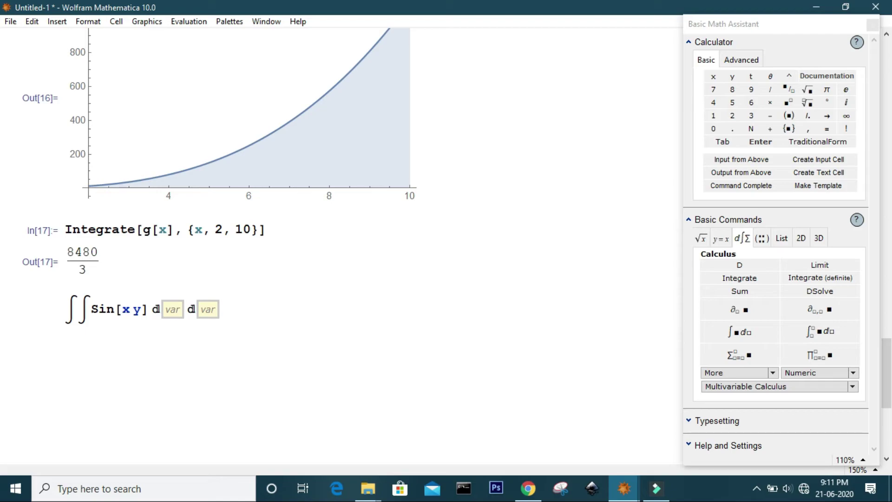
# Step: Set the integration variables to x and y and evaluate, giving -CosIntegral[x y]
pyautogui.click(161, 309)
pyautogui.write('0')
pyautogui.press('Tab')
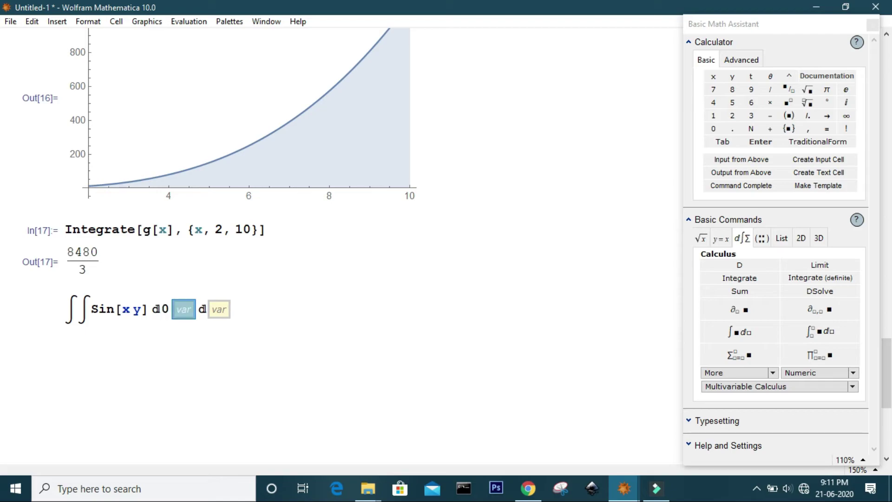
pyautogui.write('x')
pyautogui.click(160, 309)
pyautogui.press('Delete')
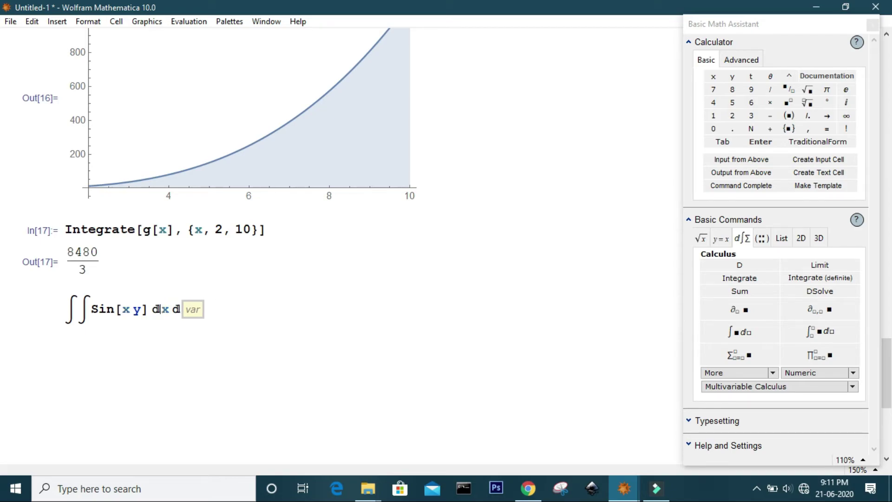
pyautogui.click(171, 309)
pyautogui.press('Tab')
pyautogui.write('y')
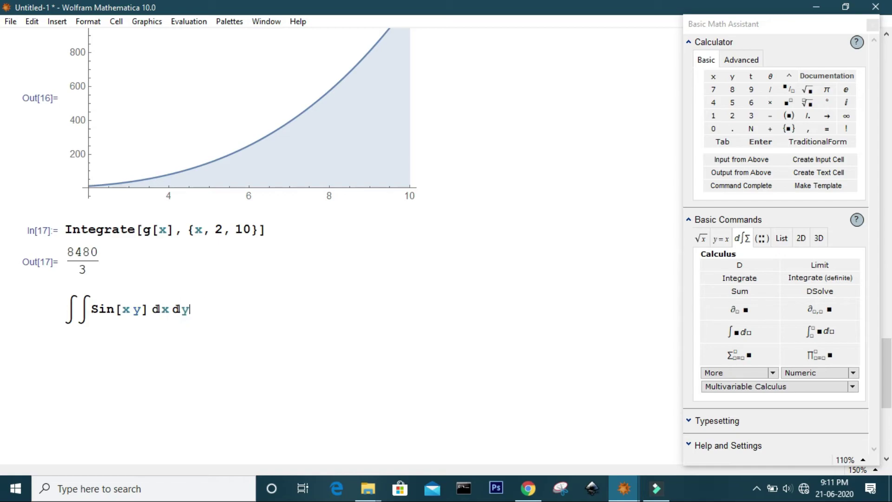
pyautogui.hotkey('shift', 'Return')
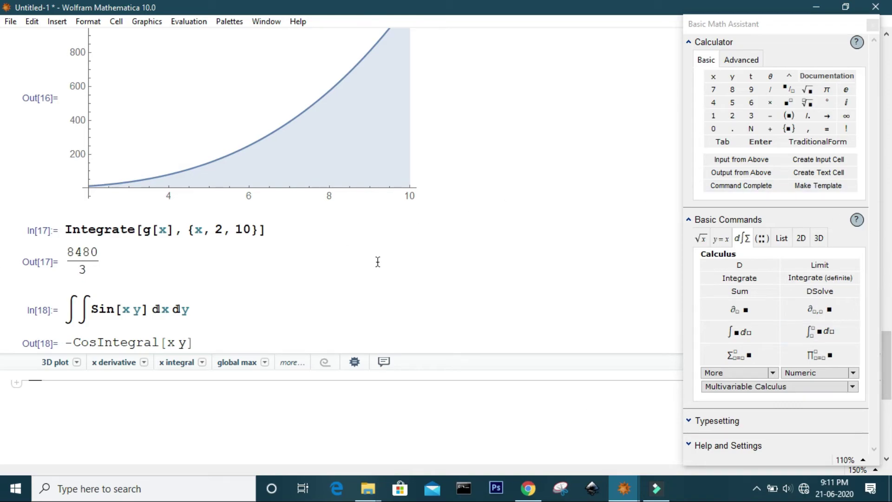
pyautogui.scroll(-3, 386, 266)
# Step: Insert a definite integral template from the palette with lower limit 0 and upper limit 2
pyautogui.click(821, 331)
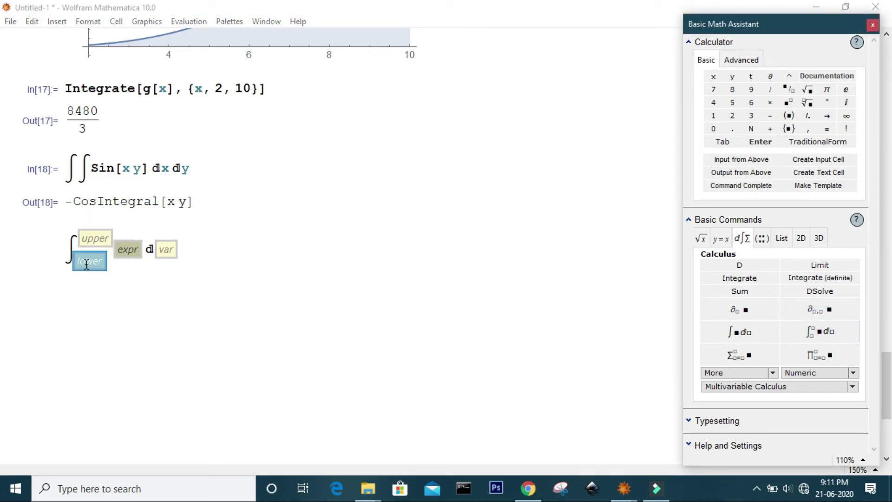
pyautogui.write('0')
pyautogui.hotkey('ctrl', '5')
pyautogui.press('Right')
pyautogui.press('Left')
pyautogui.write('2')
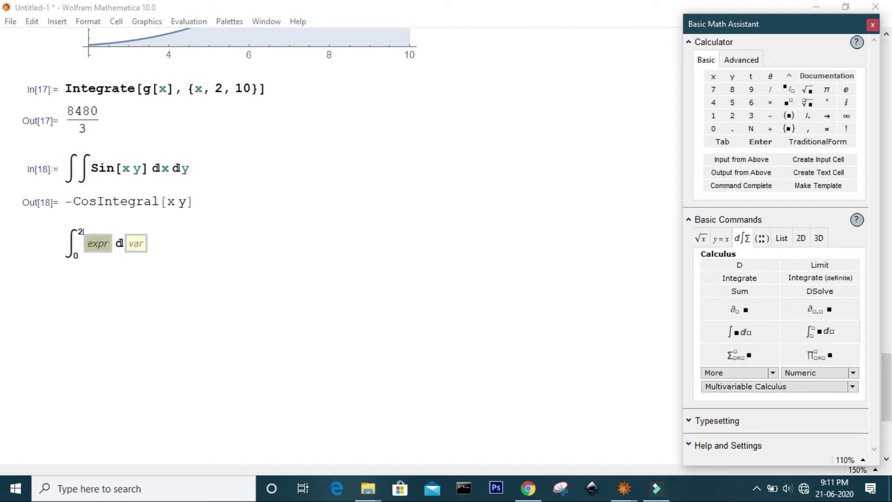
# Step: Fill in x as both integrand and variable and evaluate, giving 2
pyautogui.click(114, 243)
pyautogui.press('Left')
pyautogui.write('x')
pyautogui.press('Right')
pyautogui.press('Right')
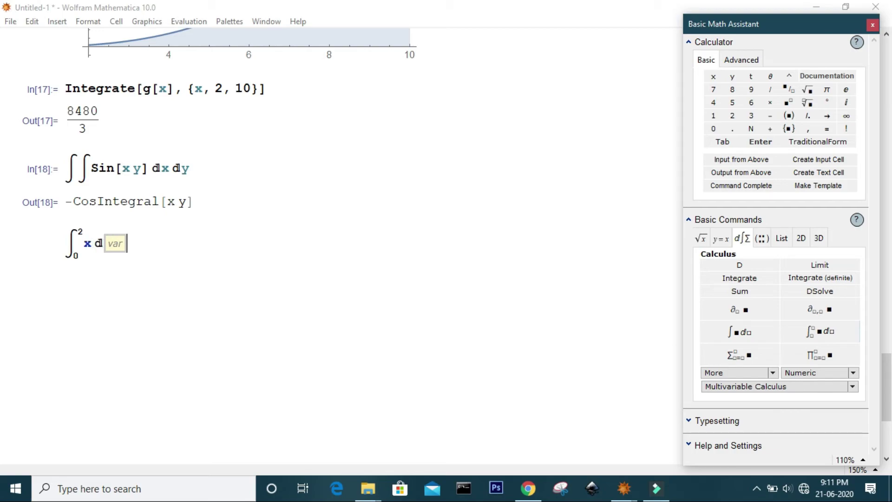
pyautogui.write('x')
pyautogui.hotkey('shift', 'Return')
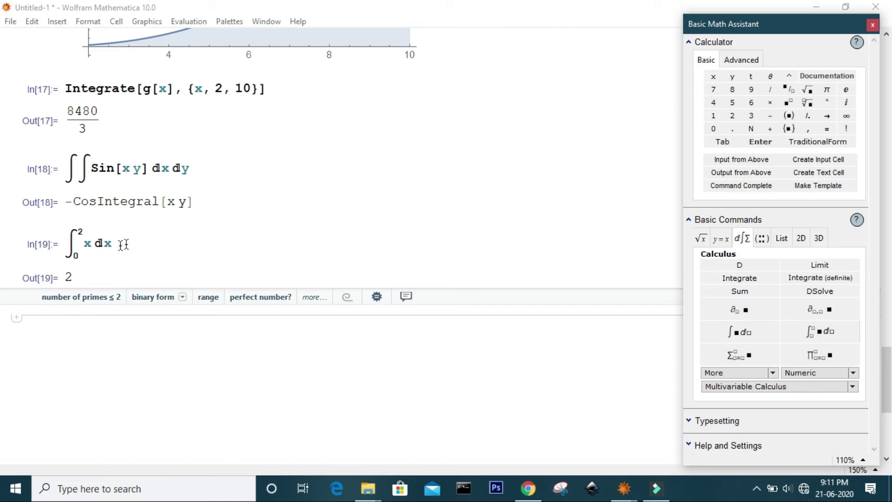
pyautogui.scroll(-3, 126, 323)
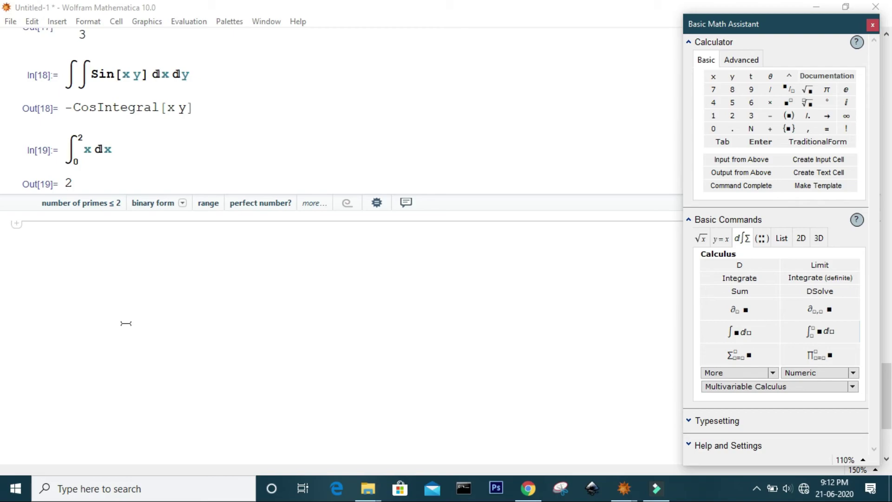
# Step: In a new cell, enter NIntegrate[1/Sqrt[x + y^2 + z^3], ...] with three empty range braces
pyautogui.click(68, 237)
pyautogui.write('Ni')
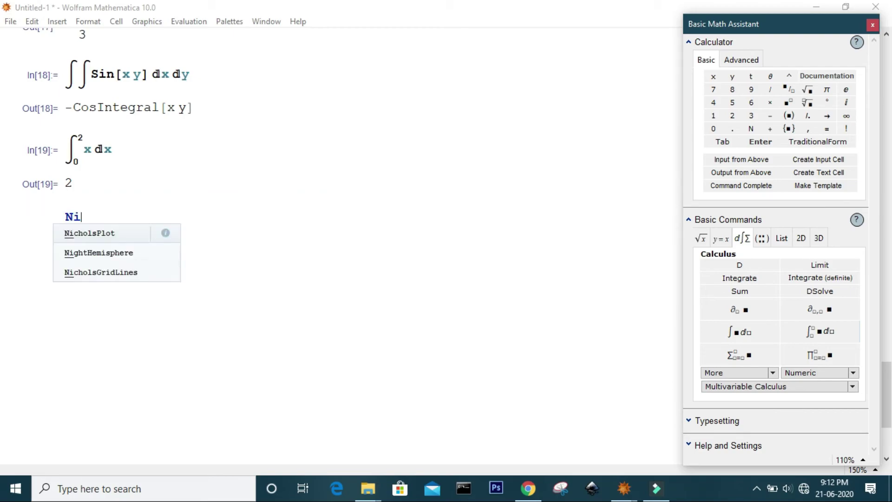
pyautogui.press('BackSpace')
pyautogui.write('In')
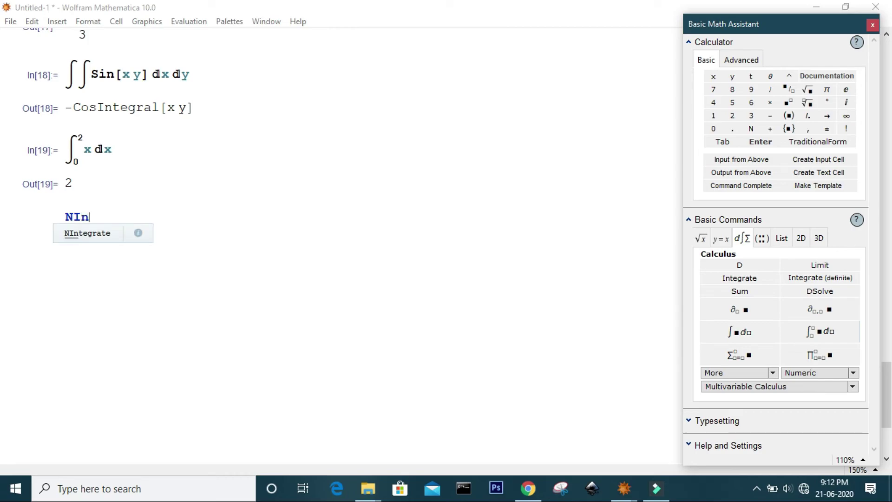
pyautogui.press('Return')
pyautogui.write('[')
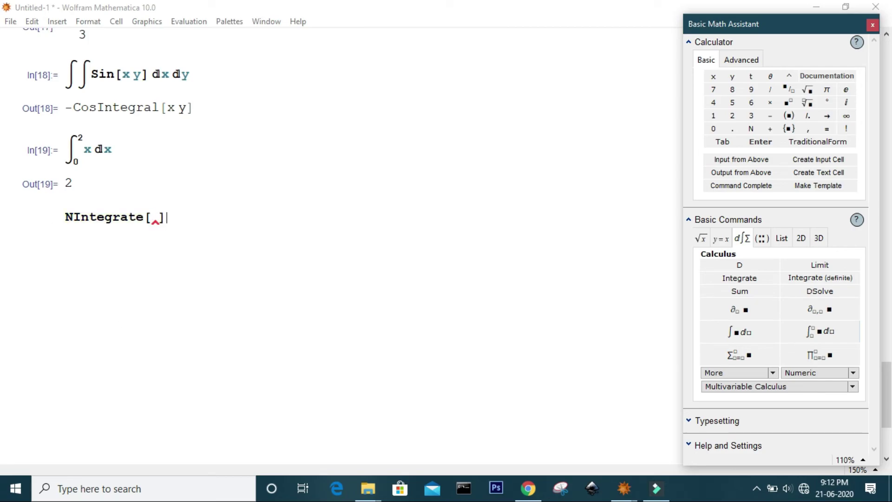
pyautogui.write('i')
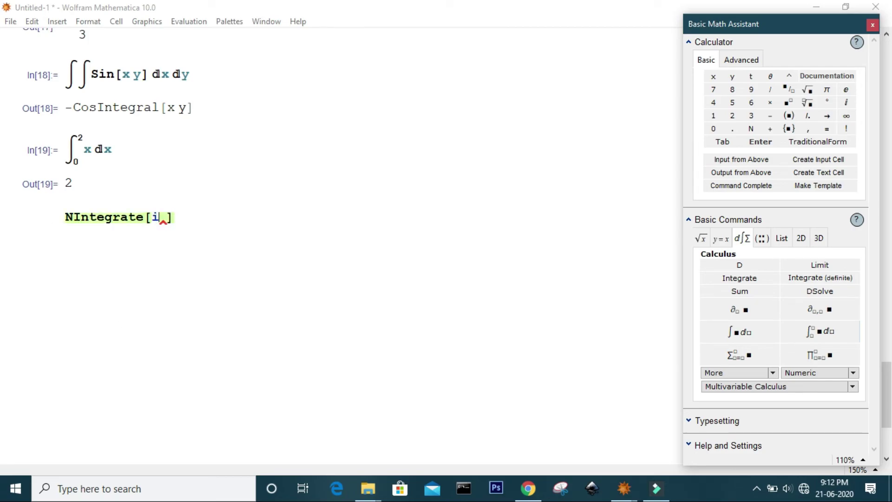
pyautogui.press('BackSpace')
pyautogui.write('1 / ')
pyautogui.write('Sqrt')
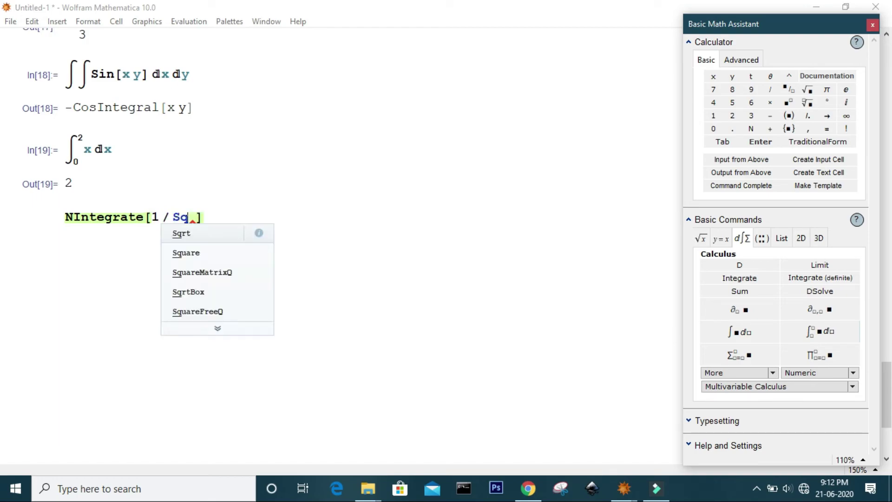
pyautogui.write('[')
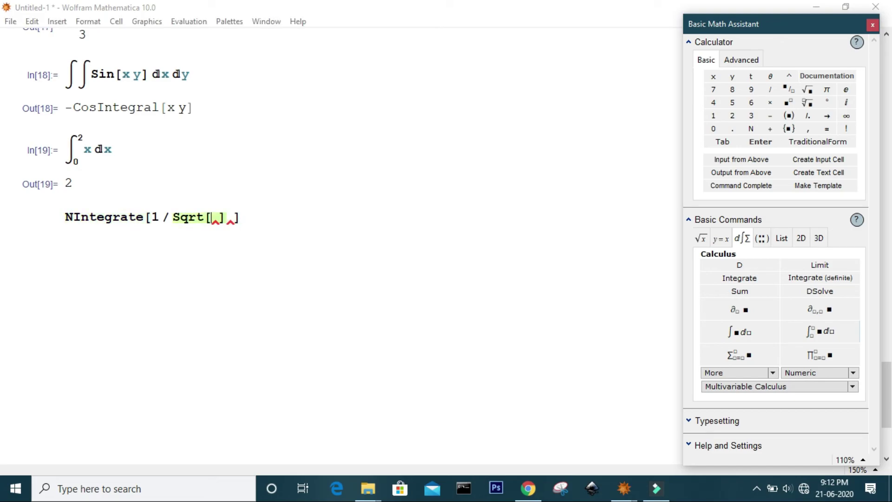
pyautogui.write('x + y^2')
pyautogui.press('Right')
pyautogui.write('+z^3')
pyautogui.press('Right')
pyautogui.press('Right')
pyautogui.write('{} {} {')
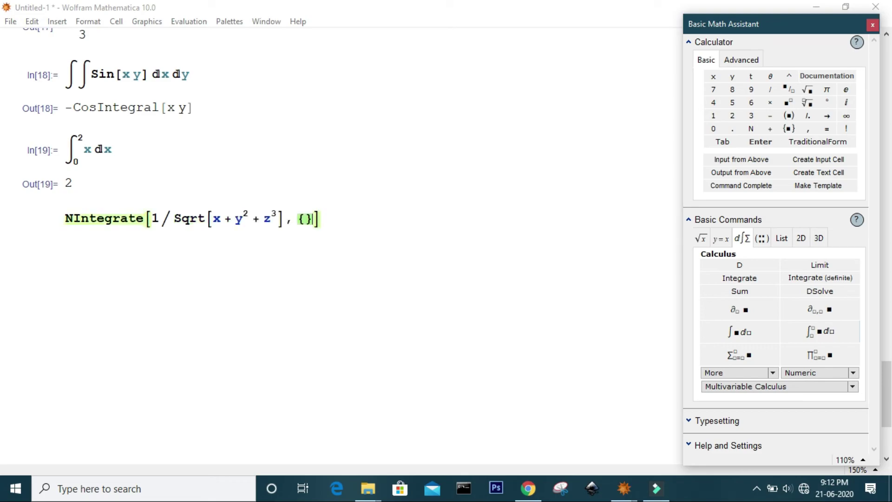
pyautogui.write('}')
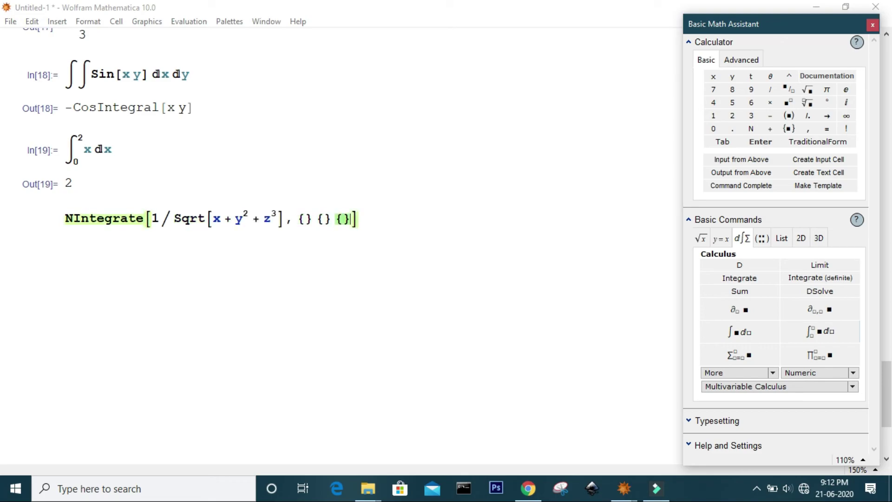
# Step: Fill in the ranges {x,0,1}, {y,0,2}, {z,0,3} and evaluate, returning 3.08557
pyautogui.click(314, 219)
pyautogui.write('x, ')
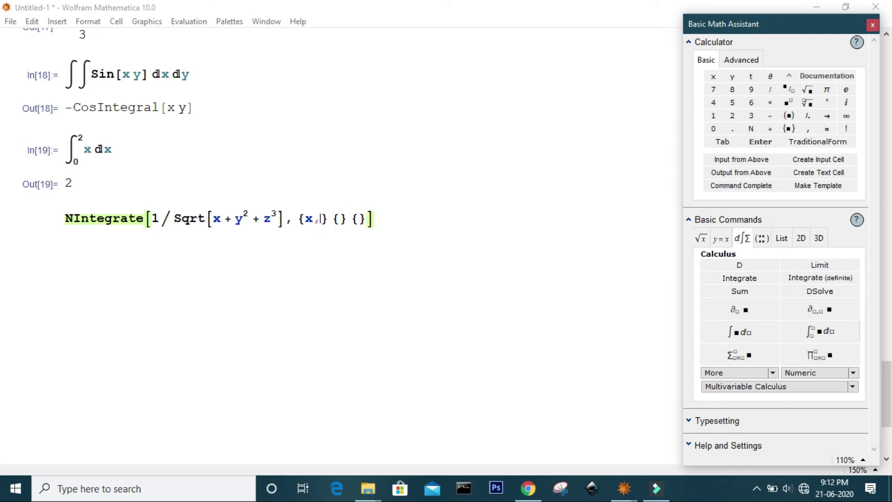
pyautogui.write('0, 1')
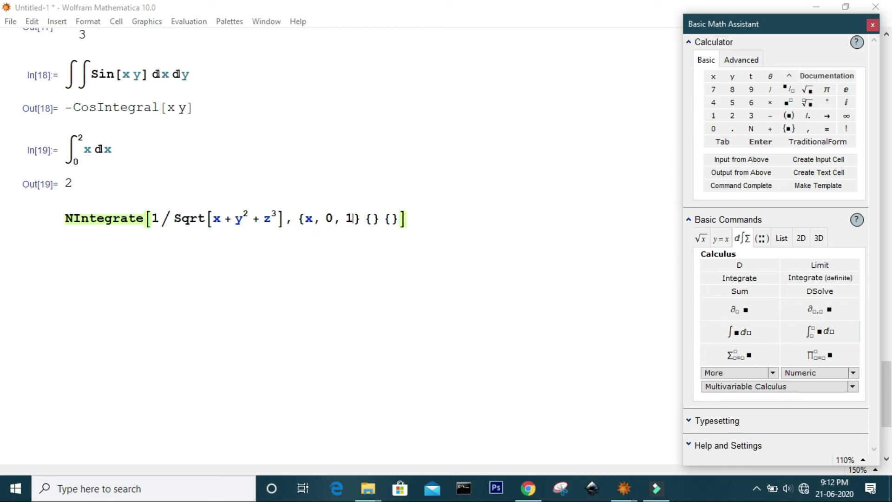
pyautogui.click(358, 218)
pyautogui.write(',')
pyautogui.press('Right')
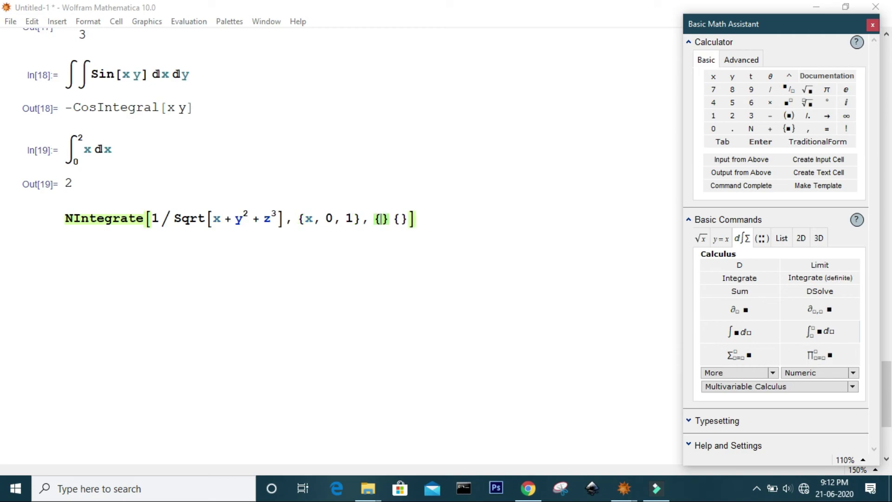
pyautogui.write('y')
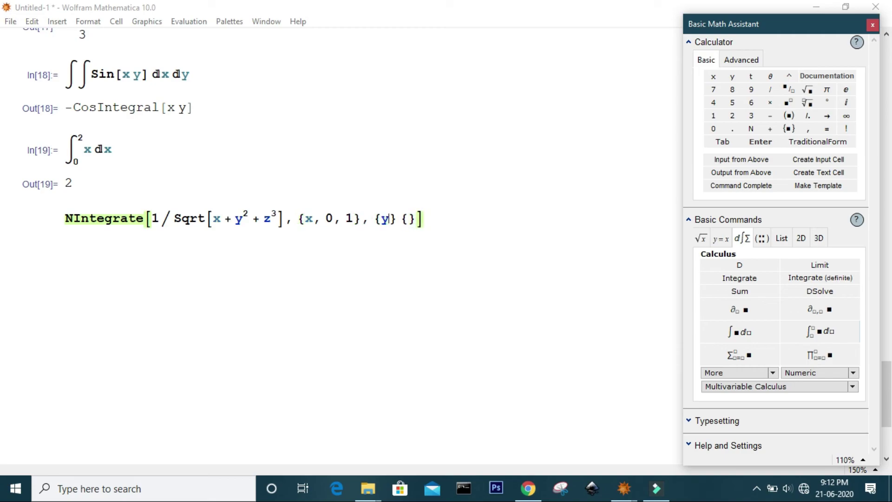
pyautogui.write(', 0, 2')
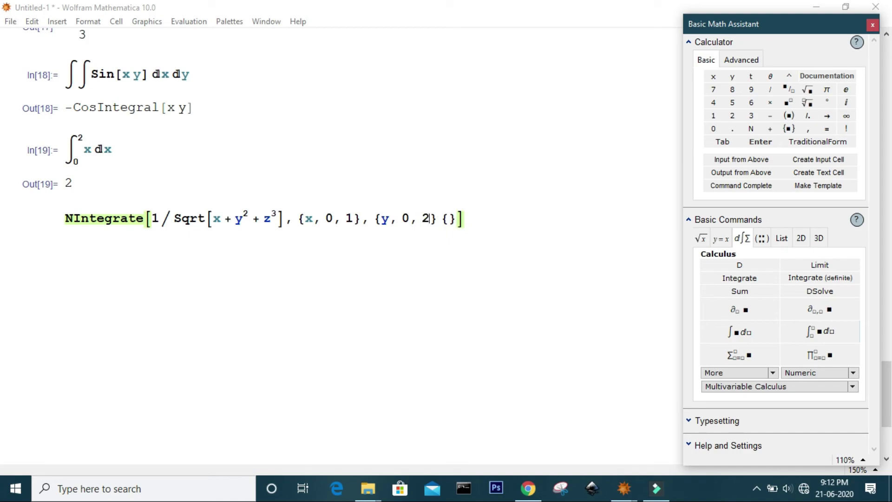
pyautogui.press('Right')
pyautogui.write(',')
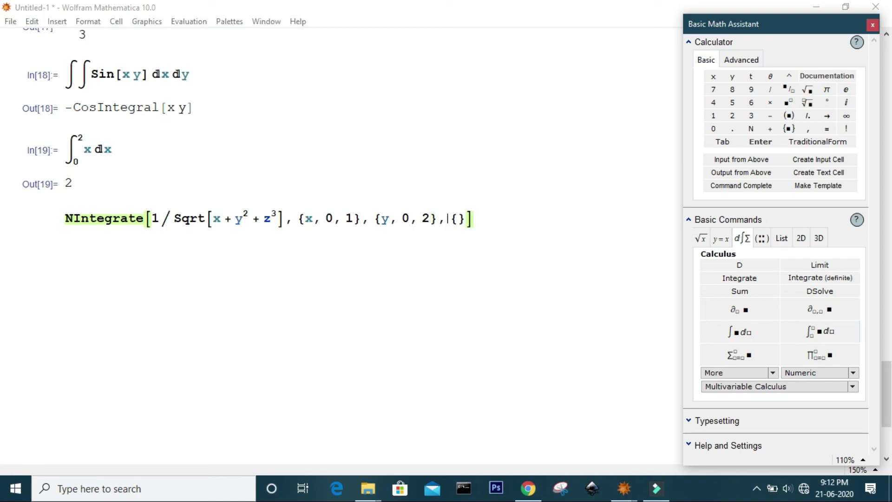
pyautogui.press('Right')
pyautogui.write('z, ')
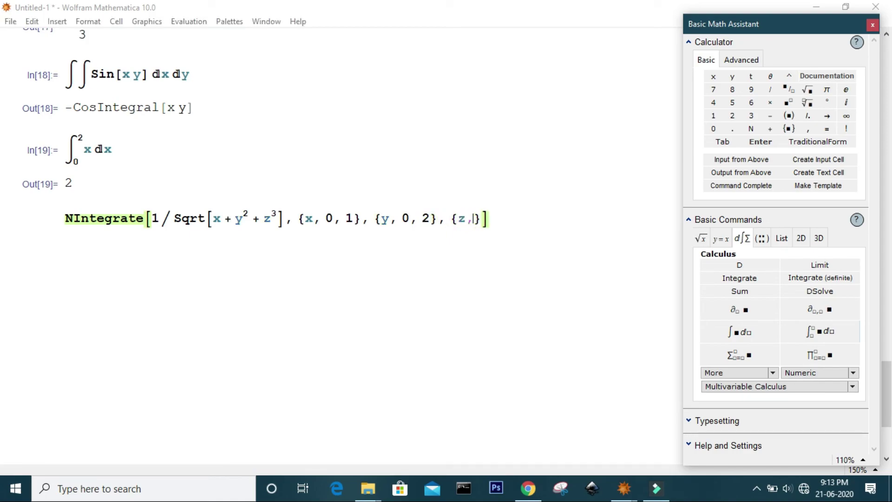
pyautogui.write('0, 3')
pyautogui.hotkey('shift', 'Return')
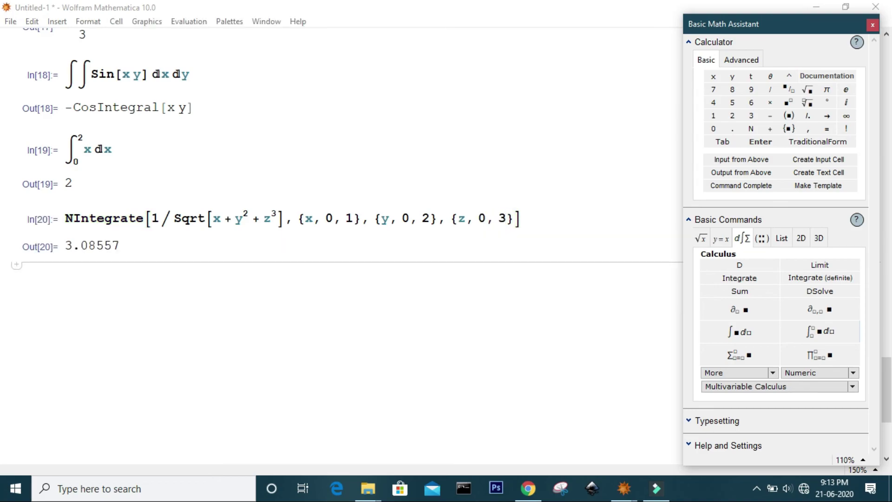